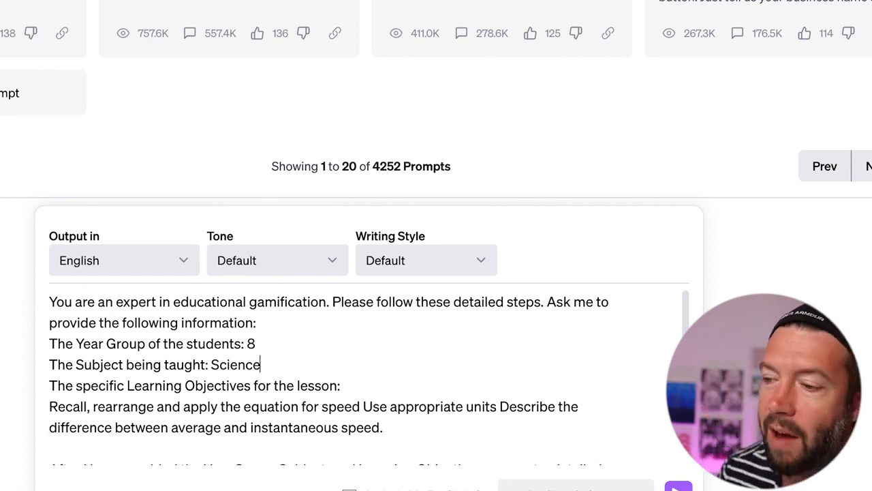
- Send the filled-in Year 8 Science speed gamification prompt to ChatGPT
{"action": "scroll", "coordinate": [496, 419], "scroll_direction": "down", "scroll_amount": 5}
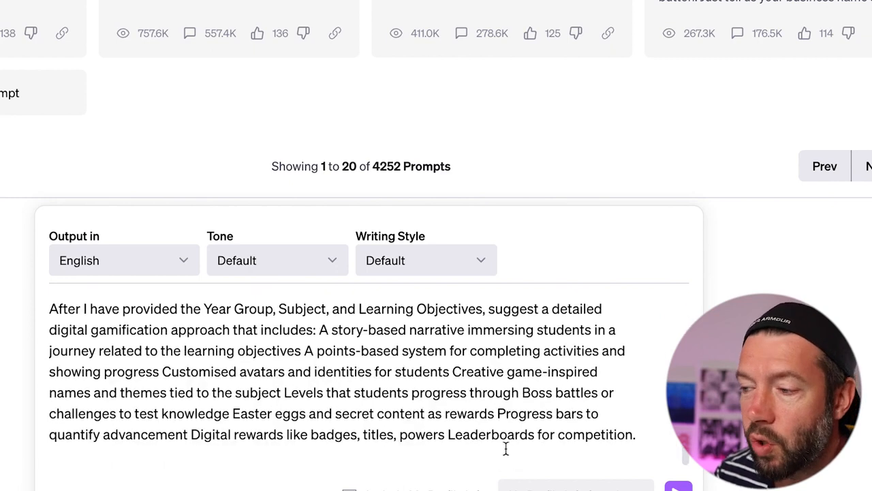
{"action": "left_click", "coordinate": [677, 488]}
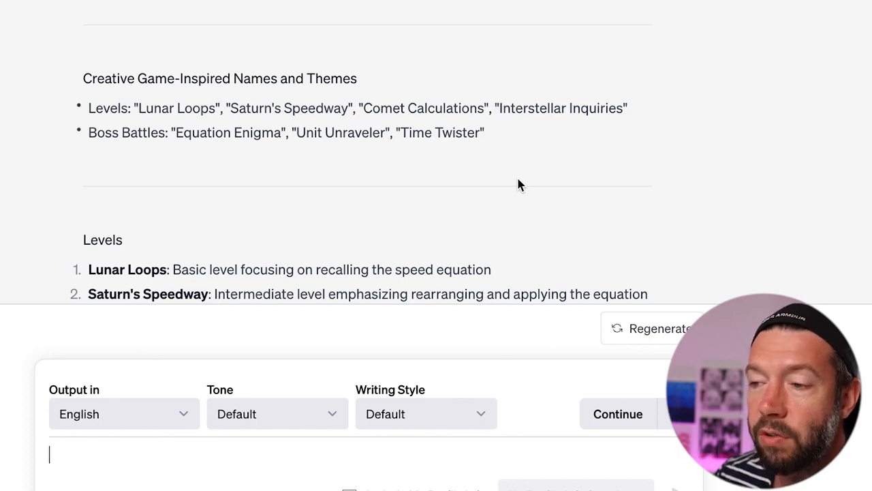
{"action": "scroll", "coordinate": [518, 182], "scroll_direction": "down", "scroll_amount": 3}
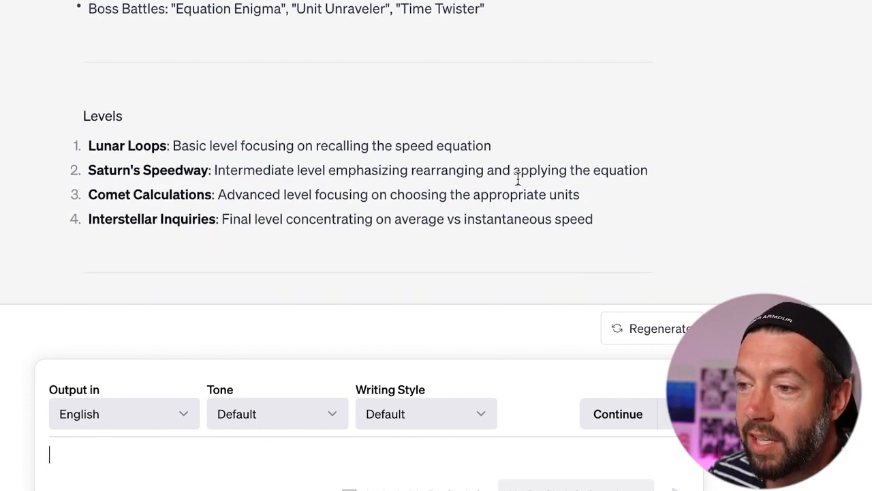
{"action": "scroll", "coordinate": [518, 184], "scroll_direction": "down", "scroll_amount": 2}
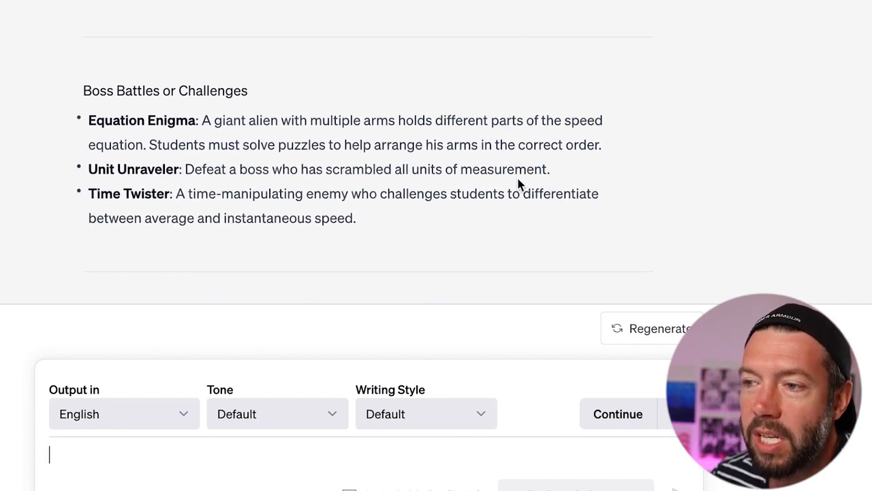
{"action": "scroll", "coordinate": [518, 184], "scroll_direction": "down", "scroll_amount": 4}
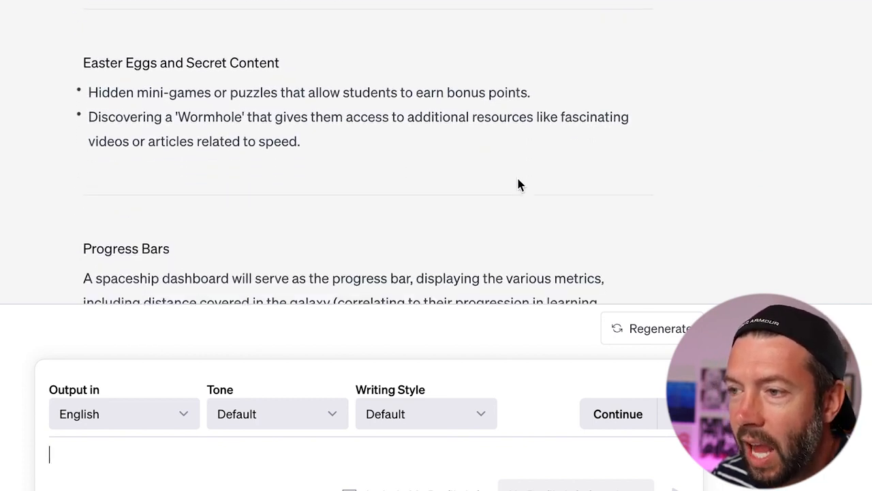
{"action": "scroll", "coordinate": [518, 184], "scroll_direction": "down", "scroll_amount": 5}
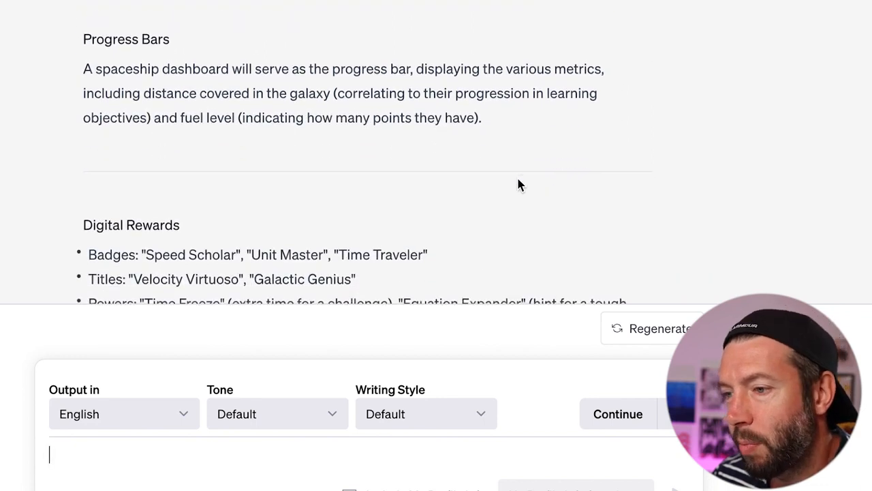
{"action": "scroll", "coordinate": [518, 184], "scroll_direction": "down", "scroll_amount": 2}
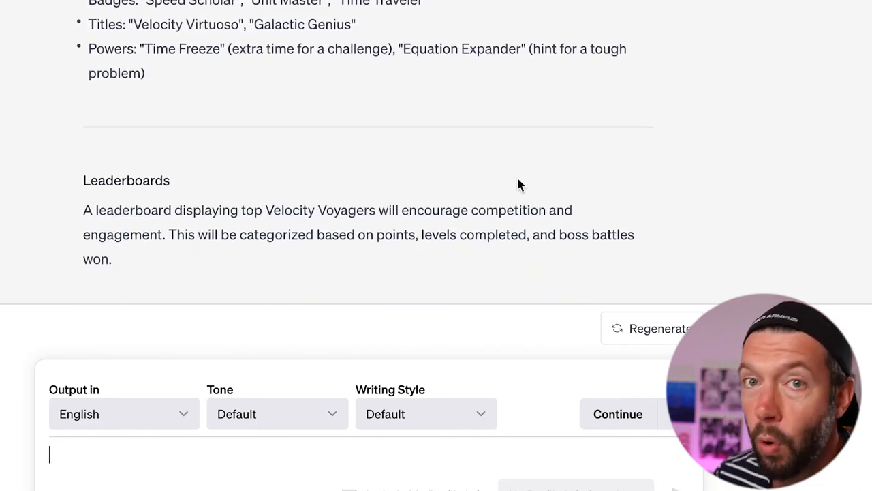
{"action": "scroll", "coordinate": [518, 184], "scroll_direction": "down", "scroll_amount": 2}
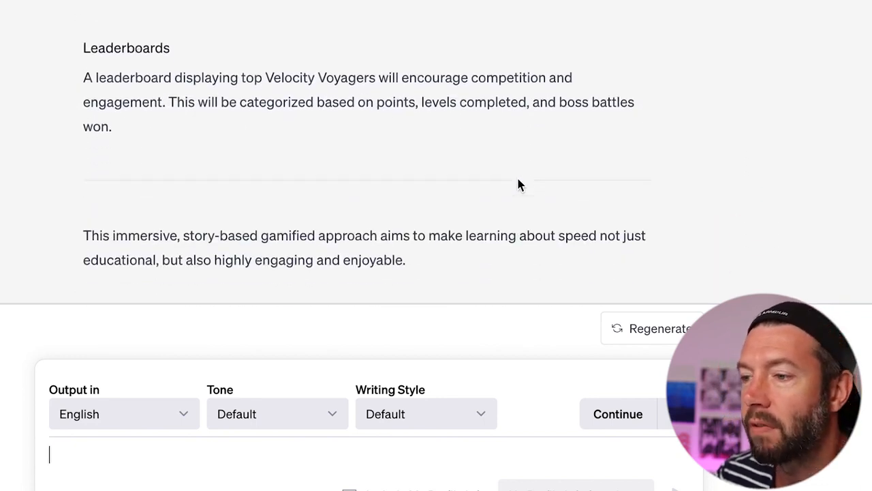
{"action": "scroll", "coordinate": [517, 184], "scroll_direction": "up", "scroll_amount": 3}
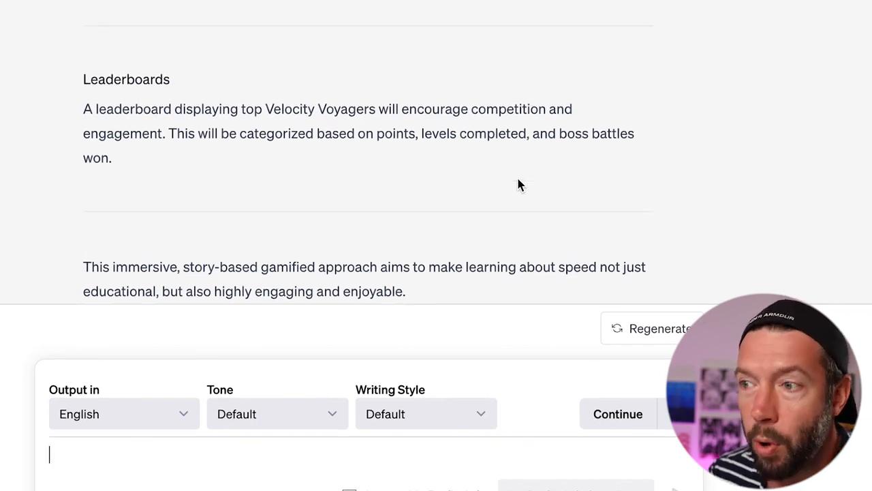
{"action": "scroll", "coordinate": [518, 178], "scroll_direction": "up", "scroll_amount": 12}
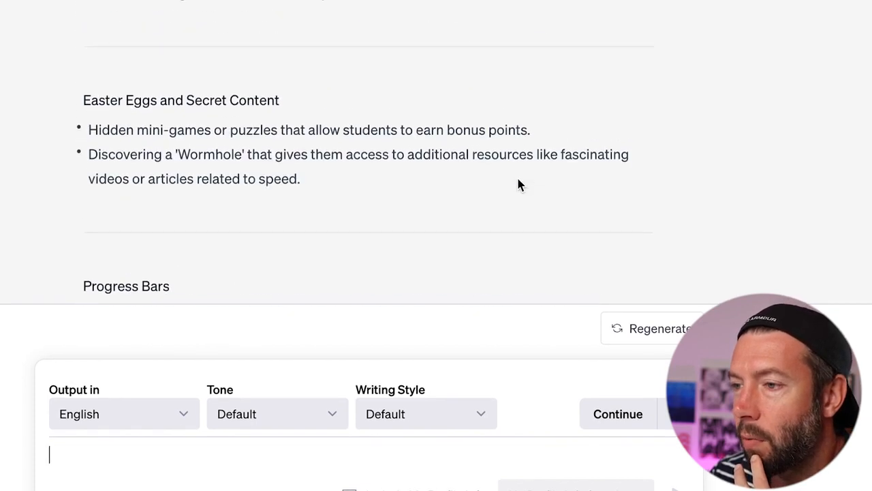
{"action": "scroll", "coordinate": [519, 184], "scroll_direction": "up", "scroll_amount": 2}
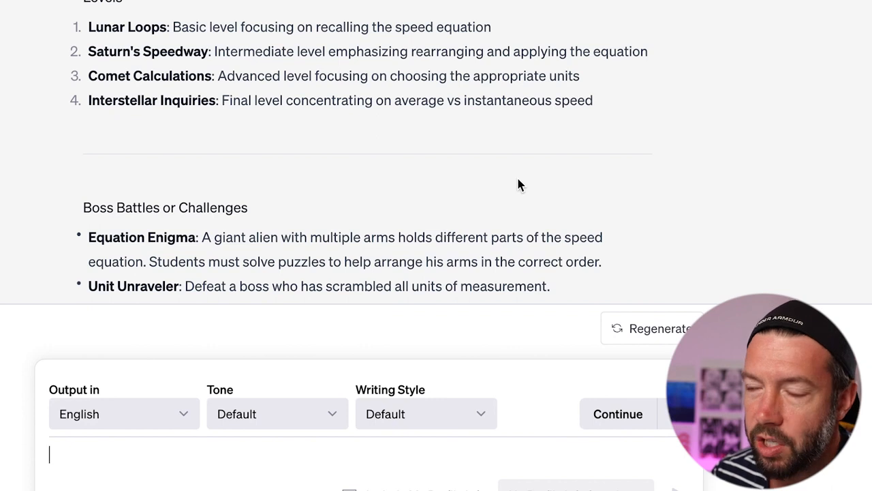
{"action": "scroll", "coordinate": [518, 184], "scroll_direction": "up", "scroll_amount": 2}
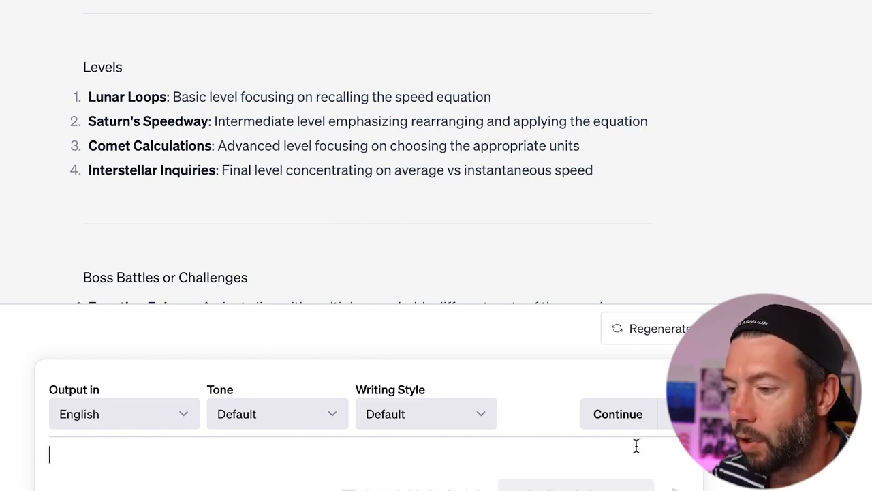
- Paste and submit the follow-up prompt requesting level tasks, boss battles and unlock codes
{"action": "key", "text": "ctrl+v"}
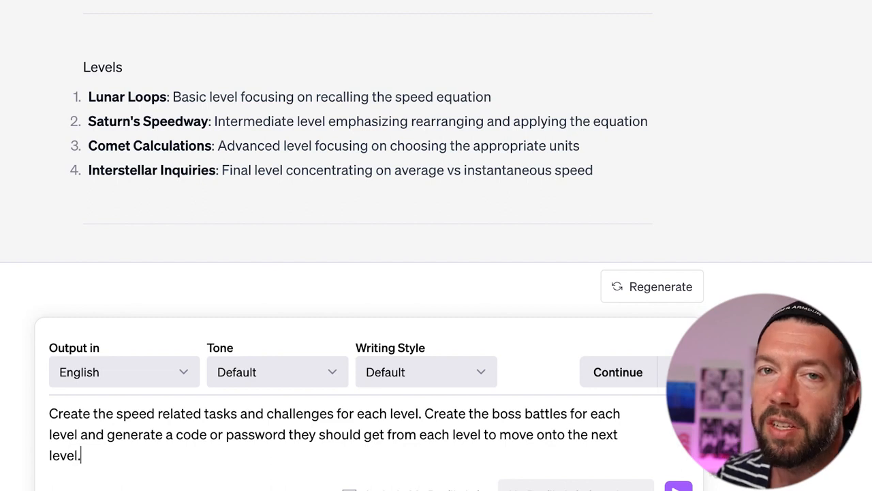
{"action": "key", "text": "Return"}
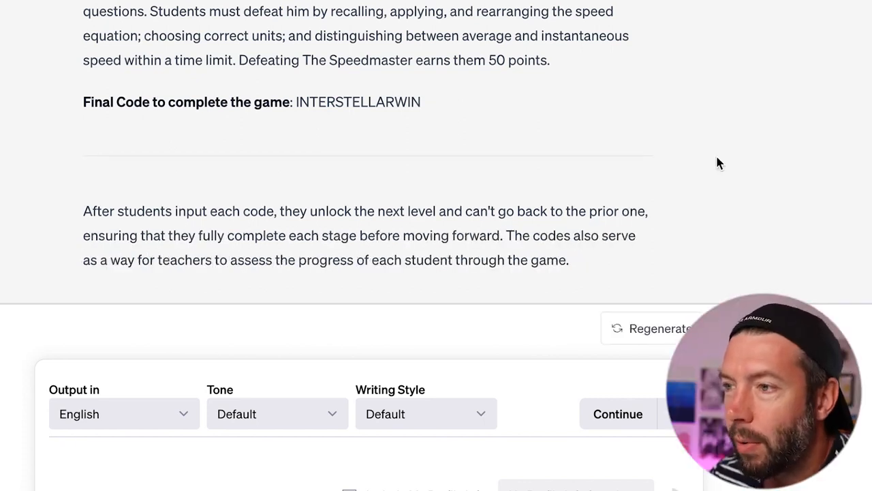
{"action": "scroll", "coordinate": [717, 162], "scroll_direction": "up", "scroll_amount": 1}
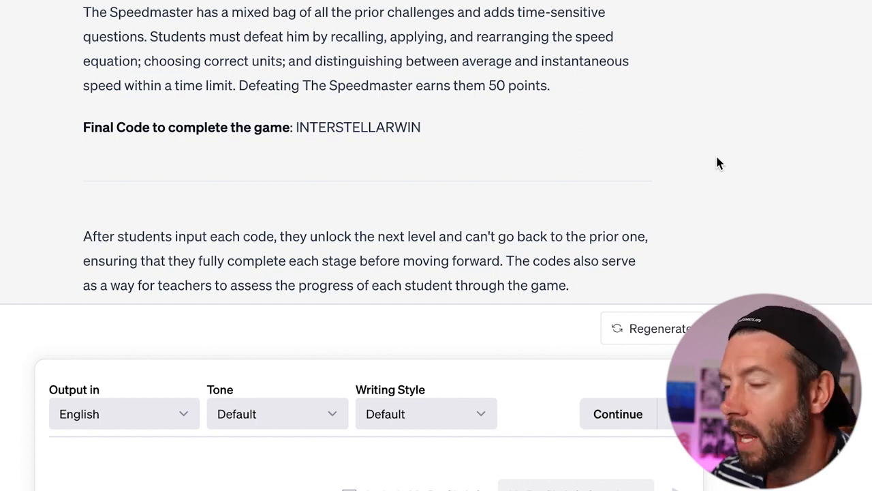
{"action": "scroll", "coordinate": [717, 163], "scroll_direction": "up", "scroll_amount": 5}
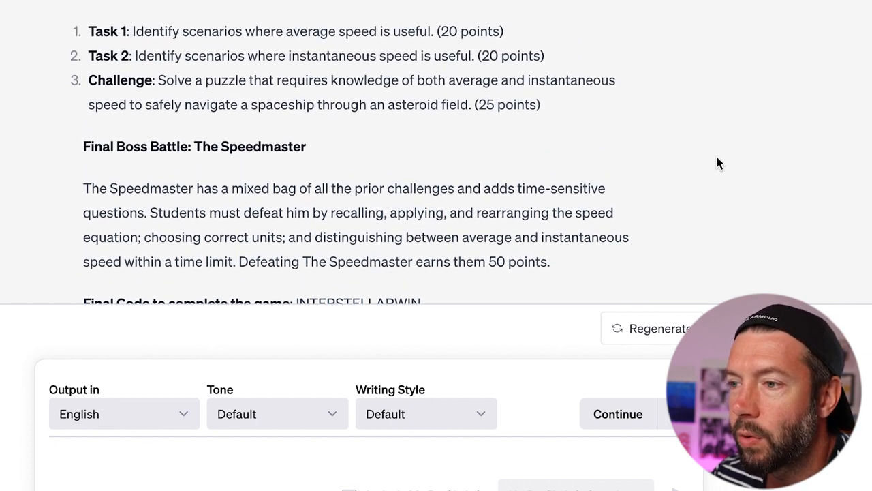
{"action": "scroll", "coordinate": [716, 163], "scroll_direction": "up", "scroll_amount": 10}
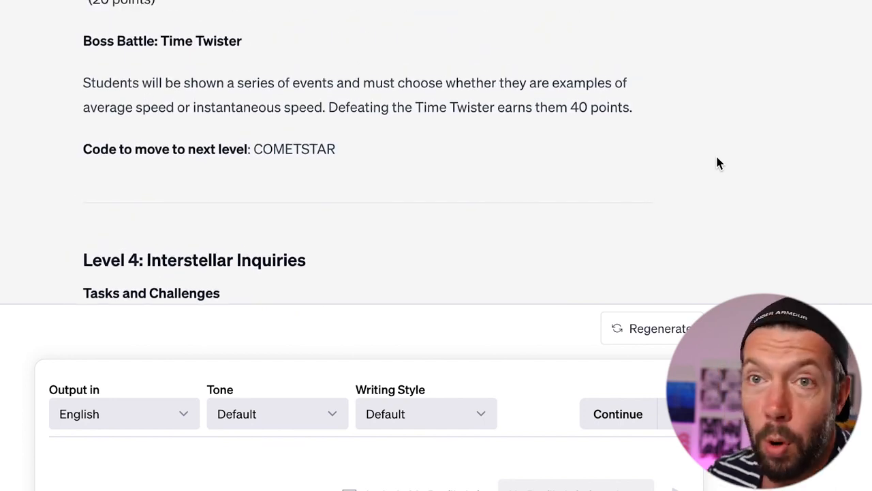
{"action": "scroll", "coordinate": [717, 163], "scroll_direction": "up", "scroll_amount": 2}
{"action": "scroll", "coordinate": [717, 163], "scroll_direction": "up", "scroll_amount": 2}
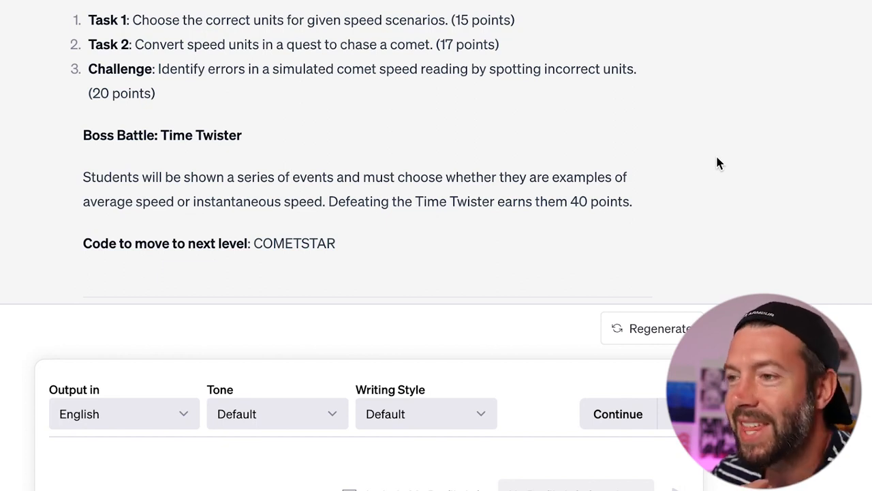
- Paste and send the prompt asking for level 1's challenge tasks and boss battle questions
{"action": "left_click", "coordinate": [401, 447]}
{"action": "type", "text": "For level 1, give me the explicit tasks and questions to use for the challenges as well as the boss battle"}
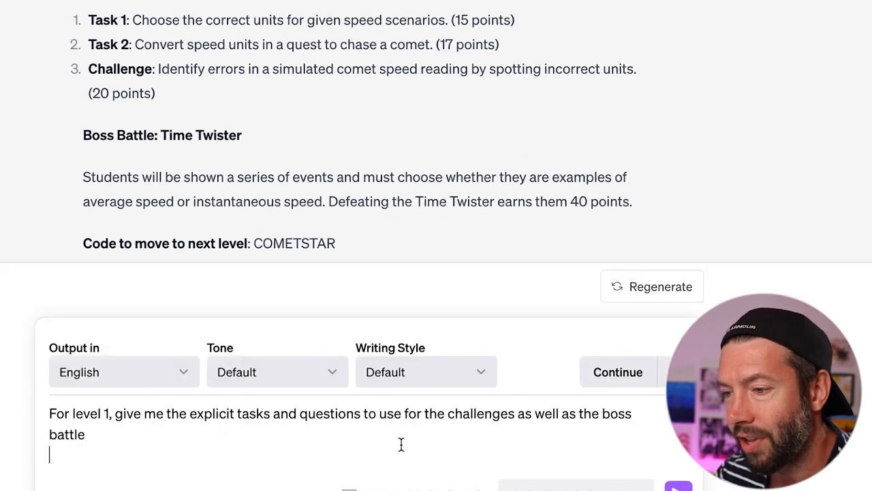
{"action": "left_click", "coordinate": [680, 488]}
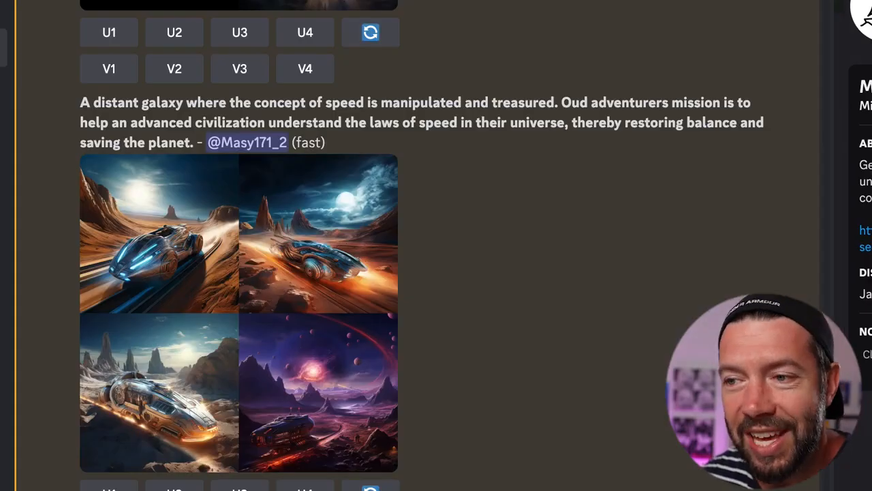
- Review the four-image galaxy grid enlarged, then upscale the fourth image with U4
{"action": "left_click_drag", "start_coordinate": [80, 102], "coordinate": [192, 140]}
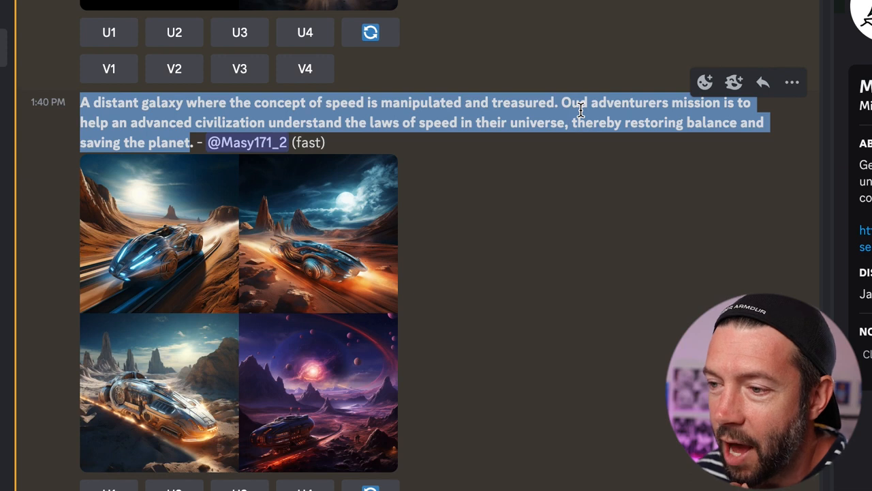
{"action": "left_click", "coordinate": [295, 272]}
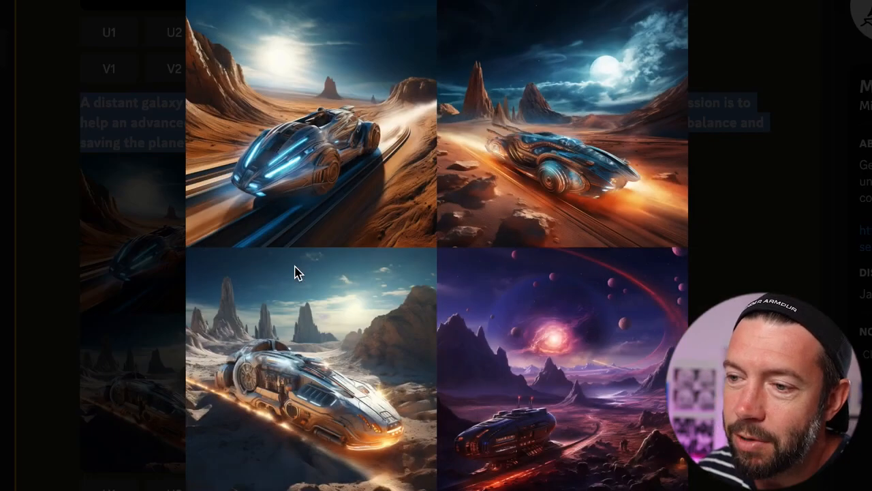
{"action": "left_click", "coordinate": [503, 326]}
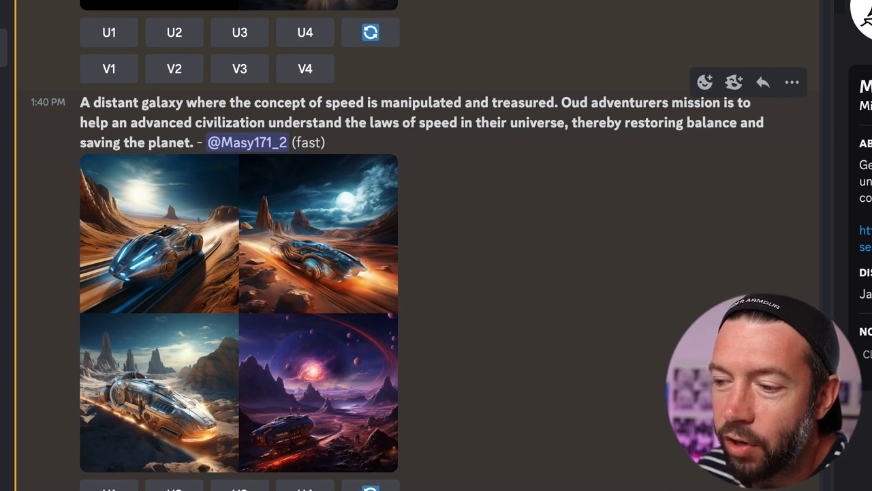
{"action": "left_click", "coordinate": [305, 487]}
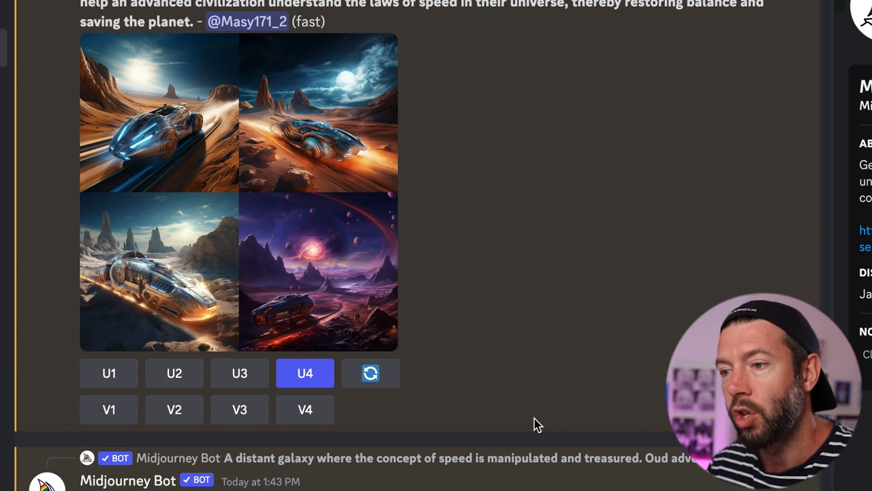
{"action": "scroll", "coordinate": [534, 423], "scroll_direction": "down", "scroll_amount": 6}
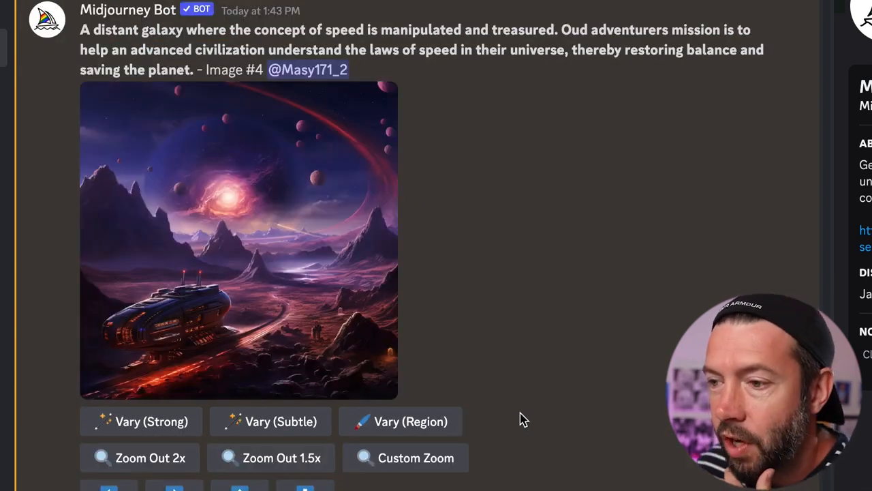
- Save the upscaled purple galaxy spaceship image to the Desktop and close the enlarged view
{"action": "left_click", "coordinate": [336, 284]}
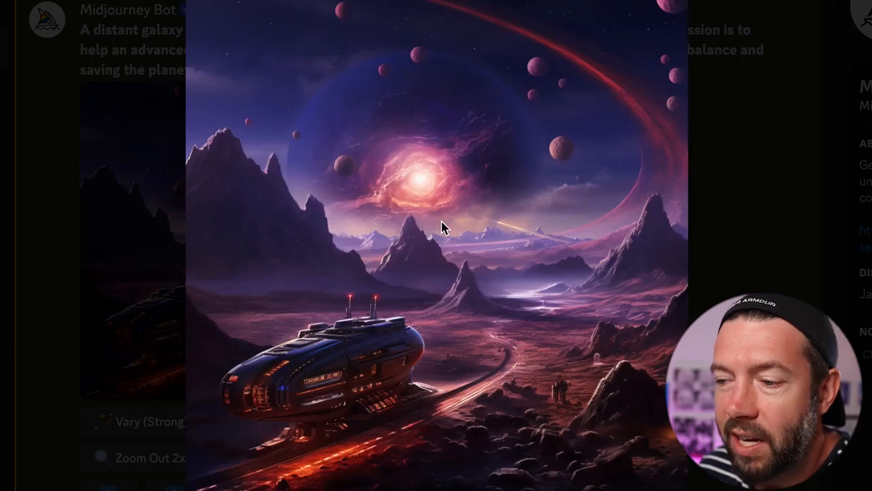
{"action": "right_click", "coordinate": [448, 190]}
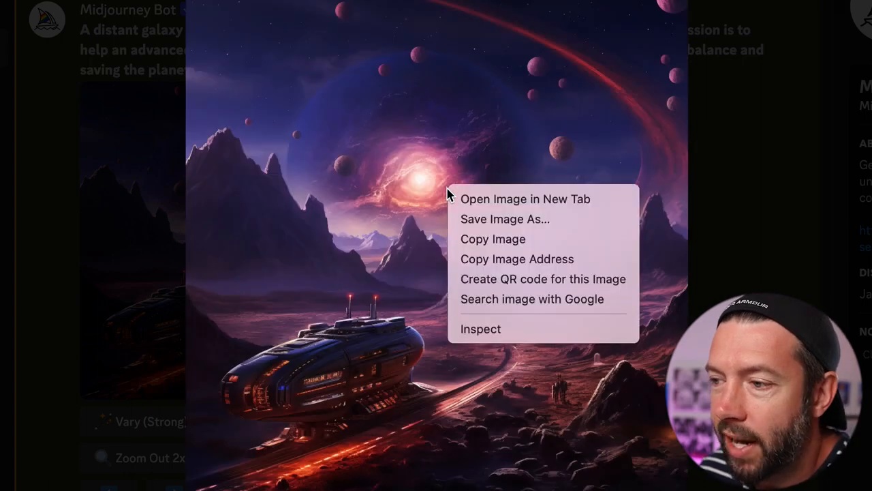
{"action": "left_click", "coordinate": [477, 219]}
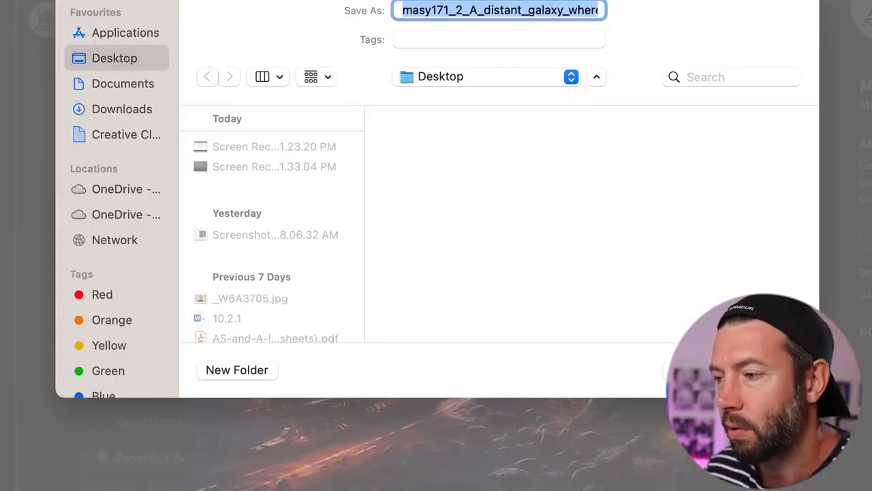
{"action": "key", "text": "Return"}
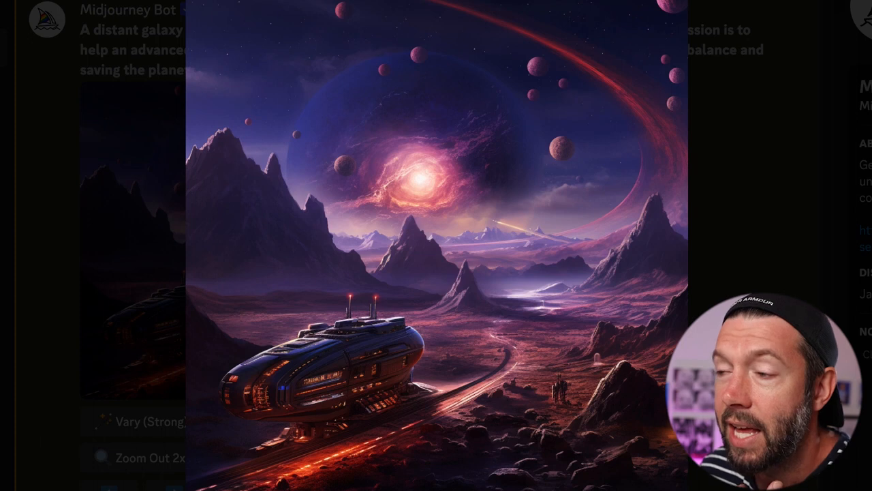
{"action": "left_click", "coordinate": [723, 217]}
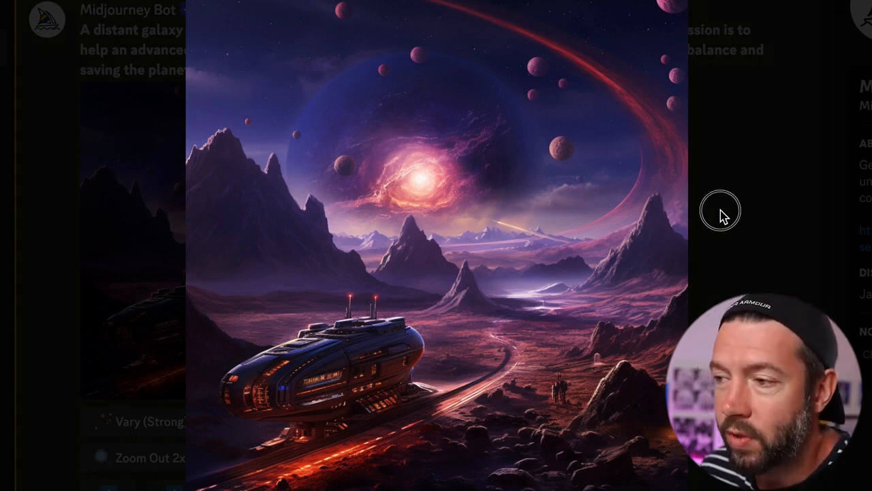
- Scroll back up through the Midjourney channel to review the earlier image grids
{"action": "scroll", "coordinate": [647, 245], "scroll_direction": "up", "scroll_amount": 6}
{"action": "scroll", "coordinate": [648, 245], "scroll_direction": "up", "scroll_amount": 12}
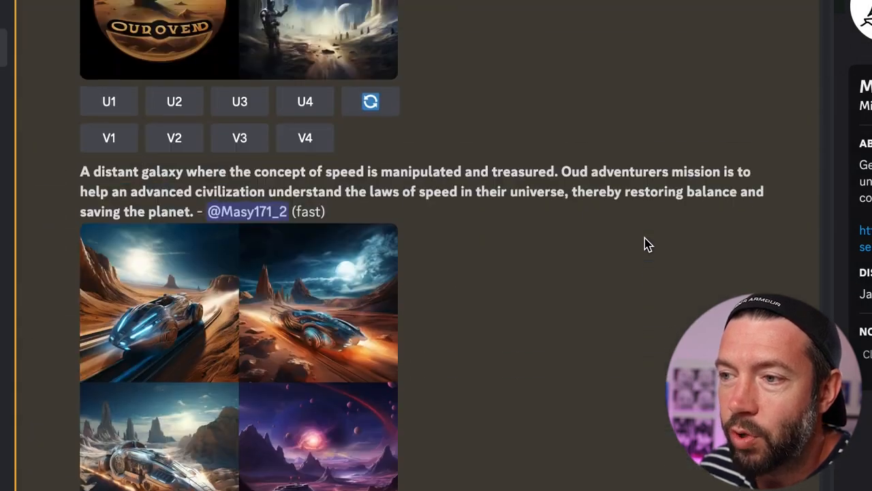
{"action": "scroll", "coordinate": [648, 245], "scroll_direction": "up", "scroll_amount": 10}
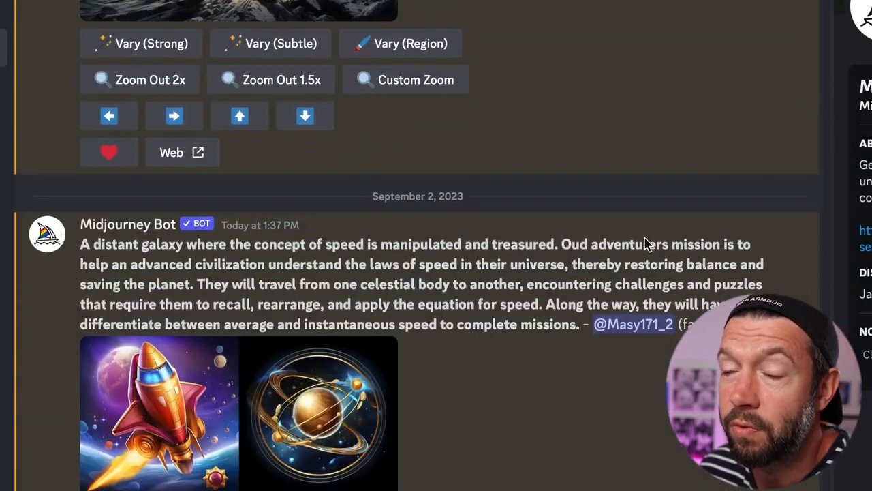
{"action": "scroll", "coordinate": [647, 245], "scroll_direction": "up", "scroll_amount": 10}
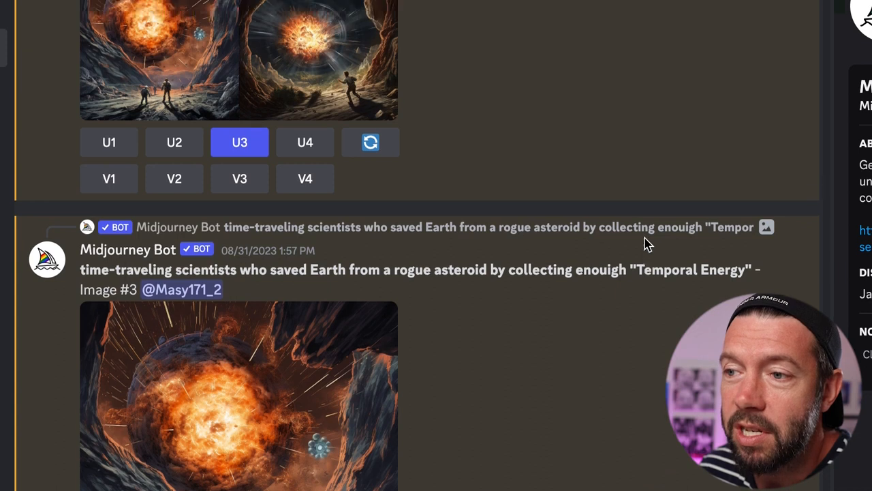
{"action": "scroll", "coordinate": [647, 245], "scroll_direction": "up", "scroll_amount": 10}
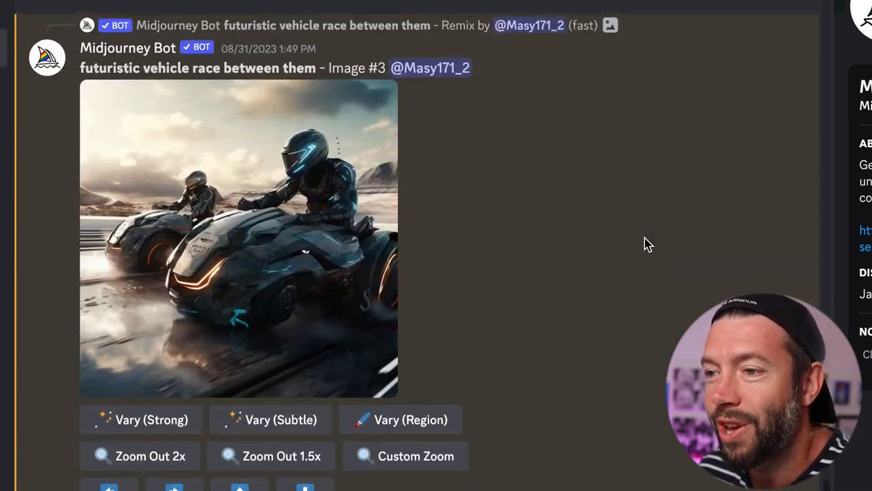
{"action": "scroll", "coordinate": [647, 245], "scroll_direction": "up", "scroll_amount": 10}
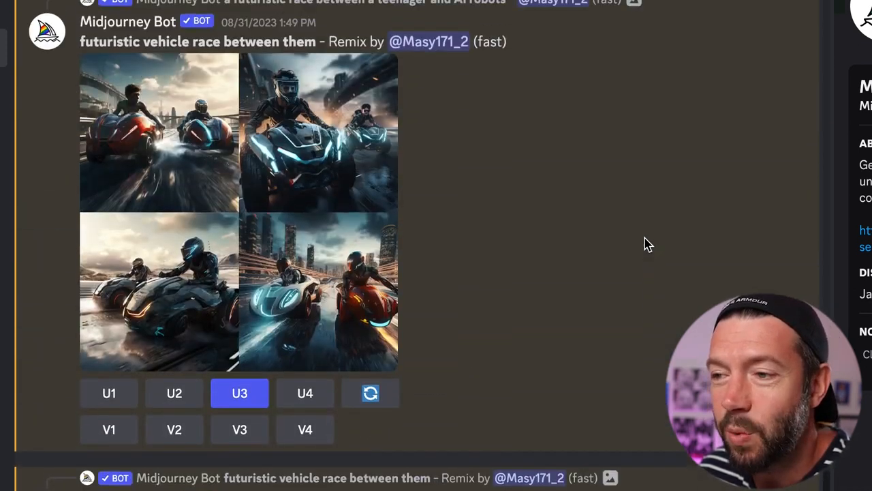
{"action": "scroll", "coordinate": [648, 245], "scroll_direction": "up", "scroll_amount": 10}
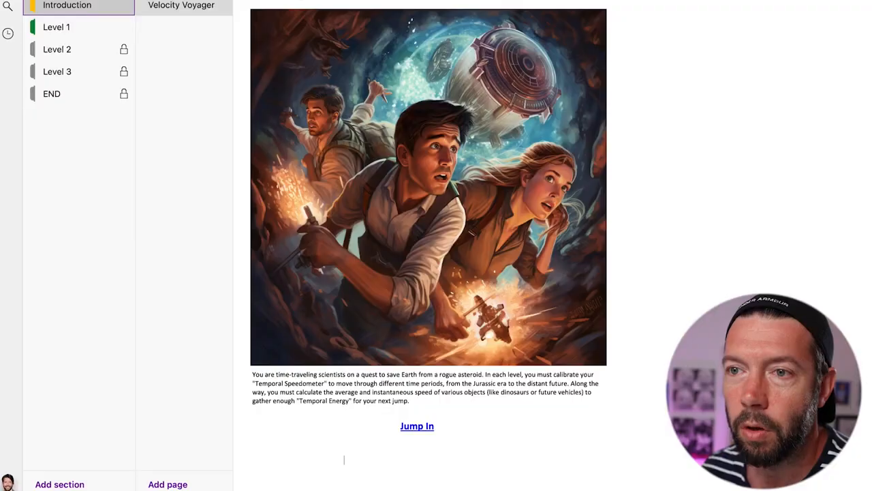
- Create a new Blue Mist notebook named 'Velocity Voyager' from the notebooks list
{"action": "key", "text": "ctrl+g"}
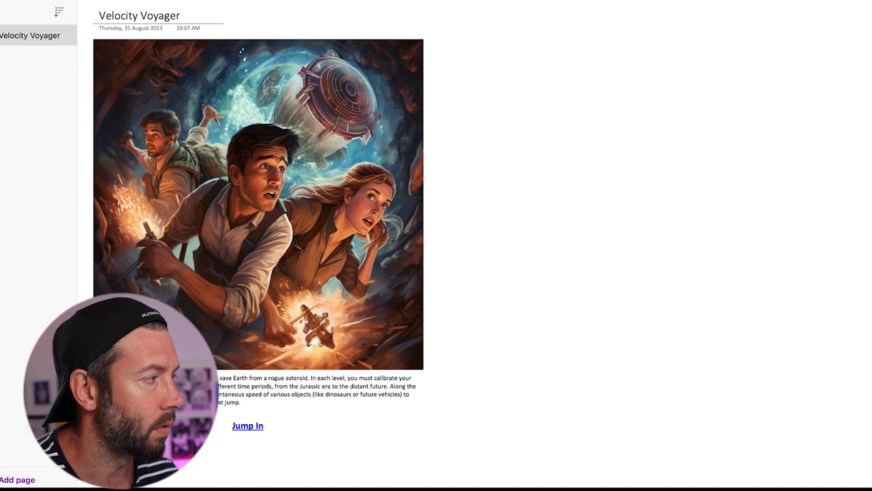
{"action": "left_click_drag", "start_coordinate": [735, 0], "coordinate": [644, 7]}
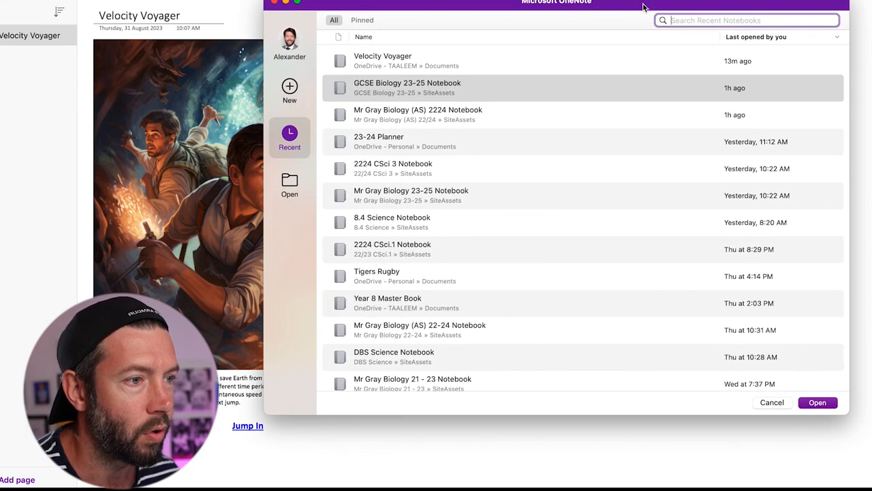
{"action": "left_click", "coordinate": [292, 92]}
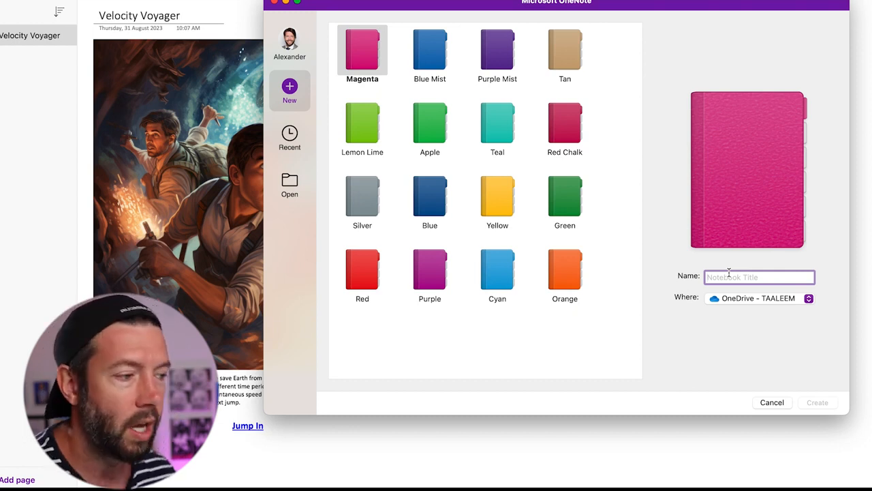
{"action": "left_click", "coordinate": [437, 63]}
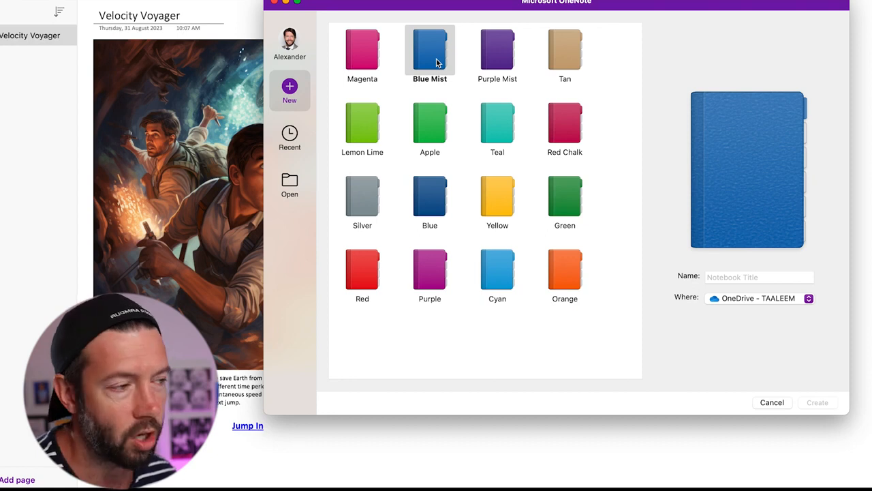
{"action": "left_click", "coordinate": [721, 275]}
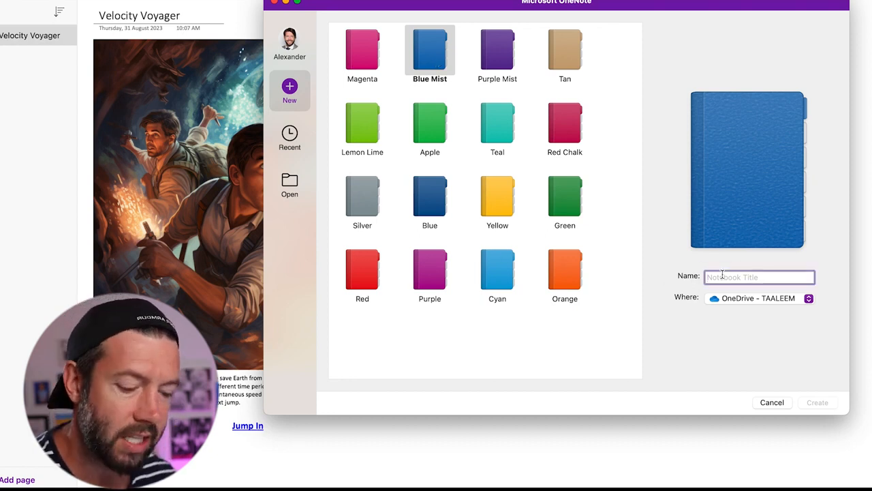
{"action": "type", "text": "Ve"}
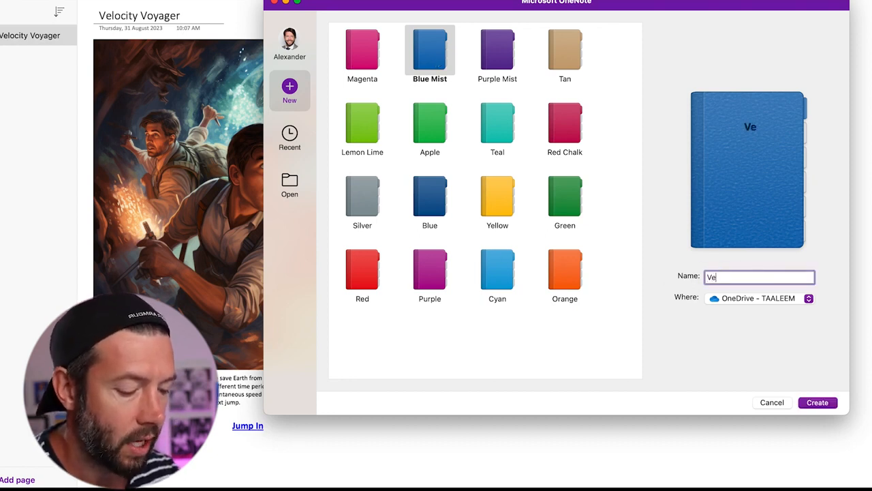
{"action": "type", "text": "locity Voyager"}
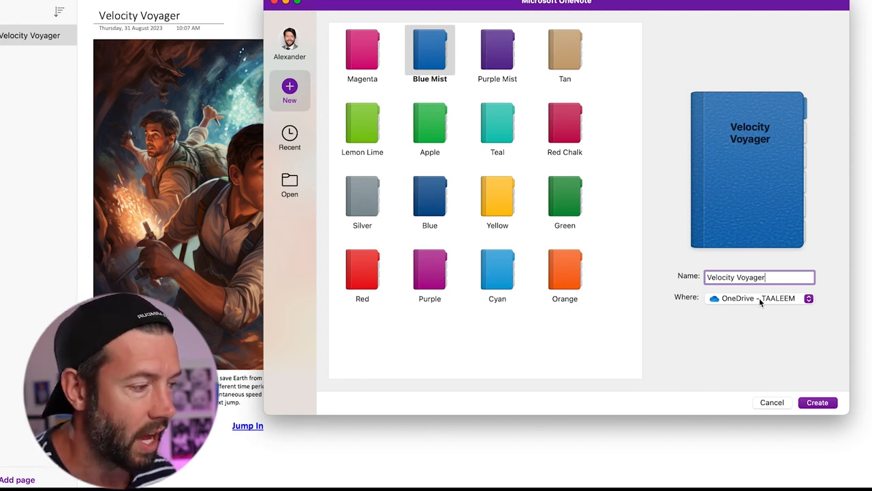
{"action": "left_click", "coordinate": [813, 403]}
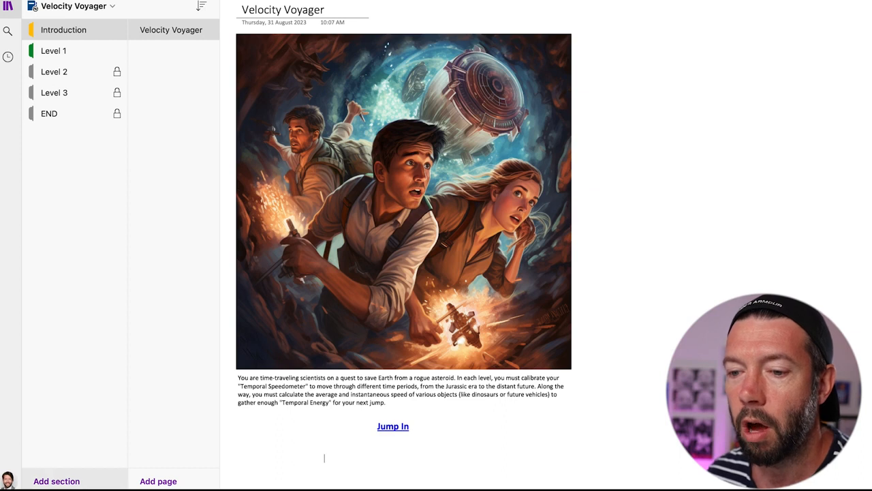
- Add New Section 1, move it below END, and open its blank Untitled Page
{"action": "left_click", "coordinate": [56, 481]}
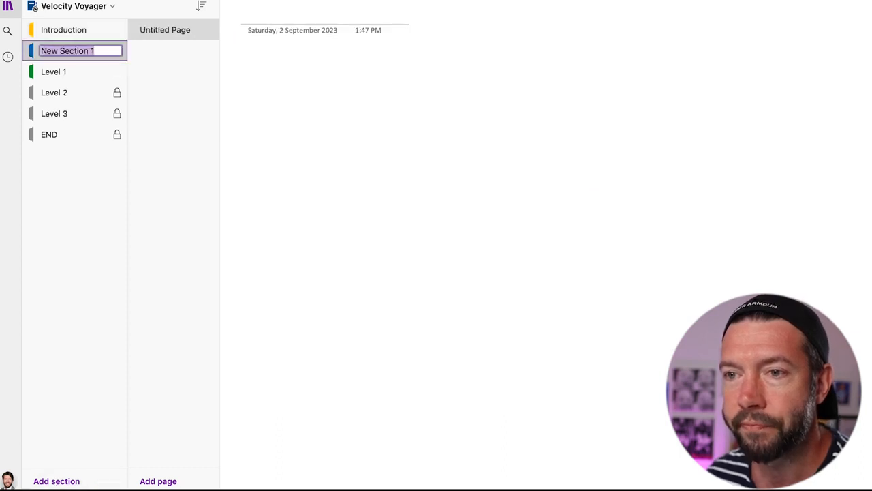
{"action": "left_click_drag", "start_coordinate": [36, 56], "coordinate": [36, 161]}
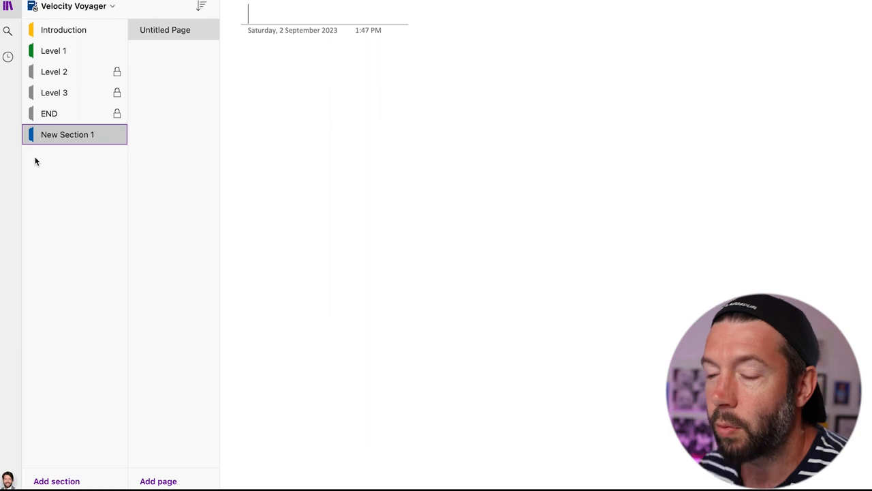
{"action": "left_click", "coordinate": [70, 30]}
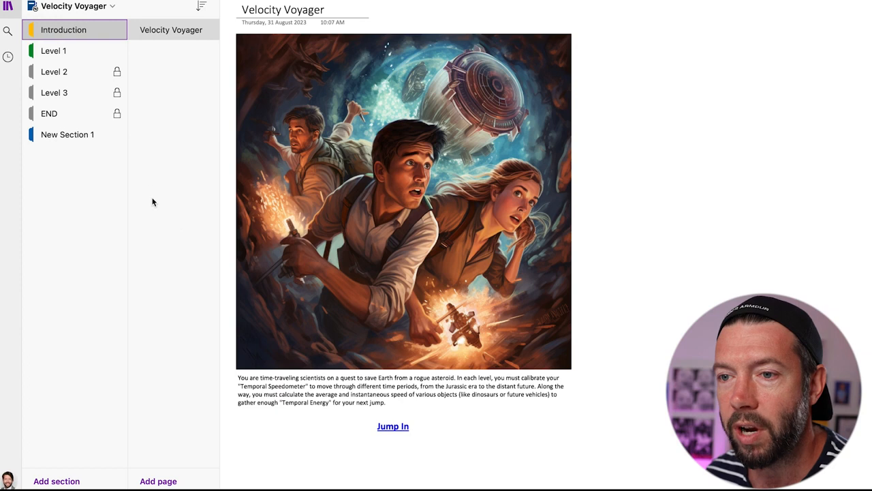
{"action": "left_click", "coordinate": [89, 139]}
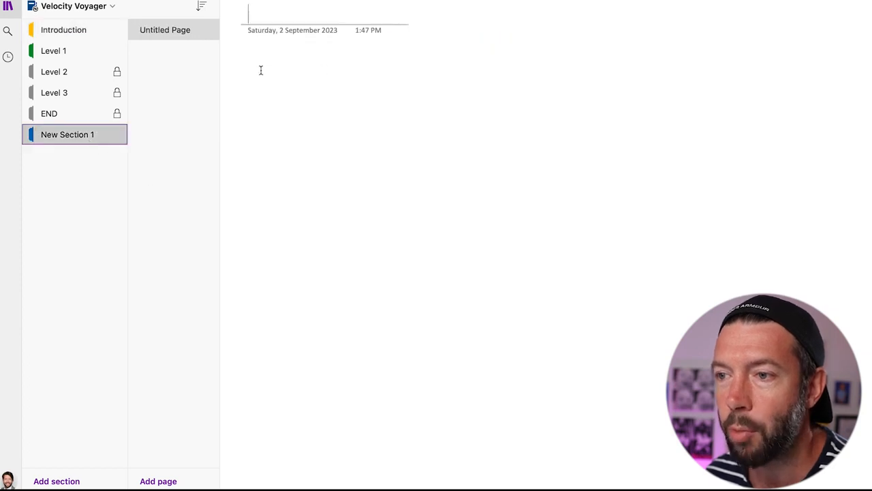
{"action": "left_click", "coordinate": [261, 70]}
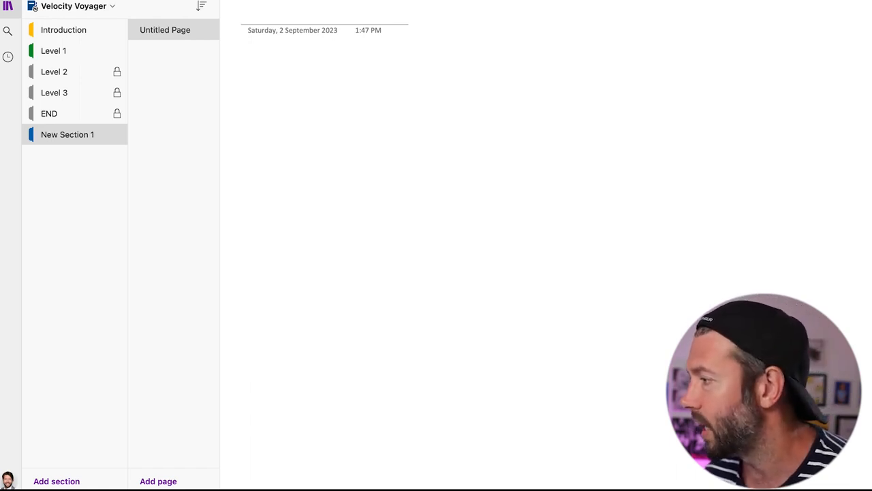
- Drag the saved spaceship PNG from the Desktop onto the page and enlarge it
{"action": "left_click_drag", "start_coordinate": [772, 99], "coordinate": [292, 133]}
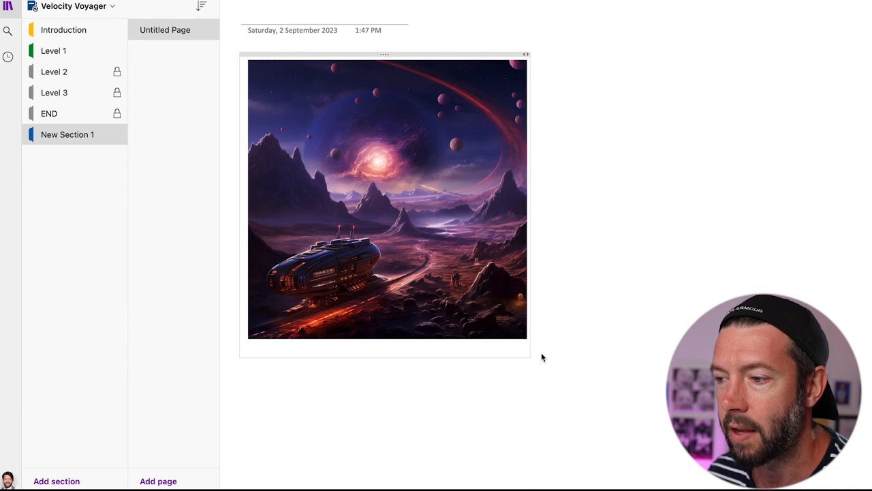
{"action": "left_click", "coordinate": [525, 332]}
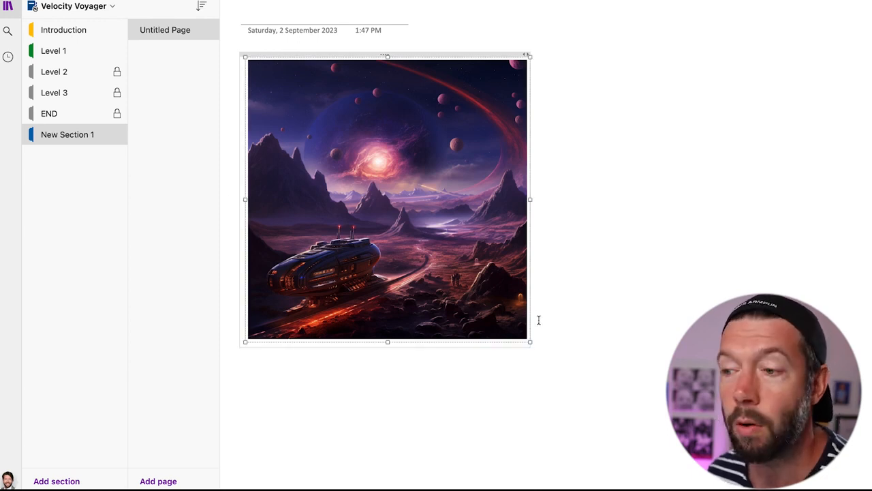
{"action": "left_click_drag", "start_coordinate": [530, 342], "coordinate": [615, 382]}
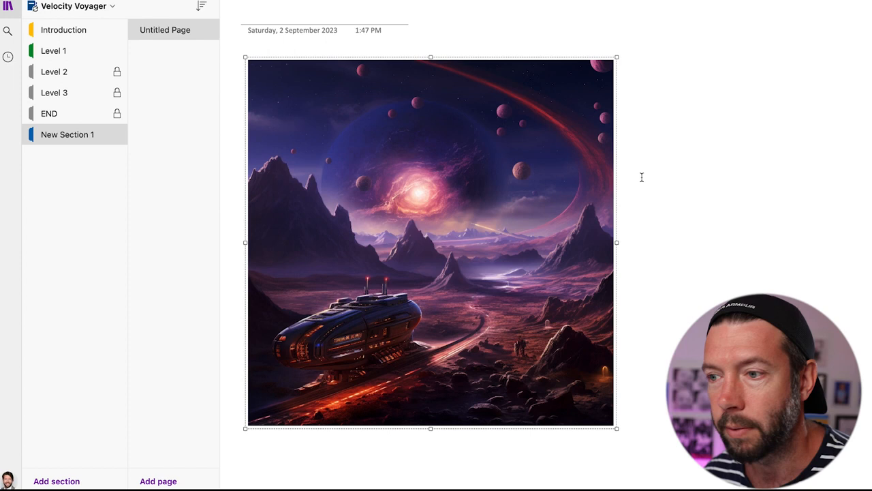
- Title the page 'Introduction' and paste ChatGPT's Story-Based Narrative paragraph beside the image
{"action": "left_click", "coordinate": [372, 19]}
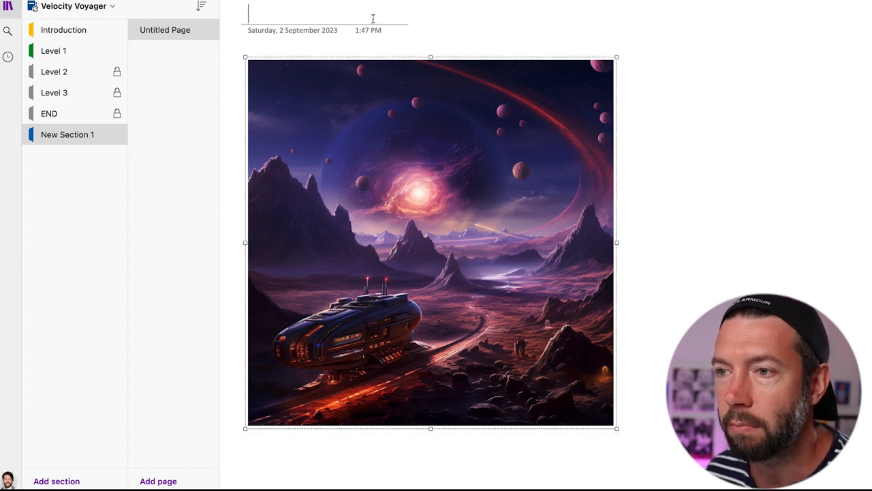
{"action": "type", "text": "Introd"}
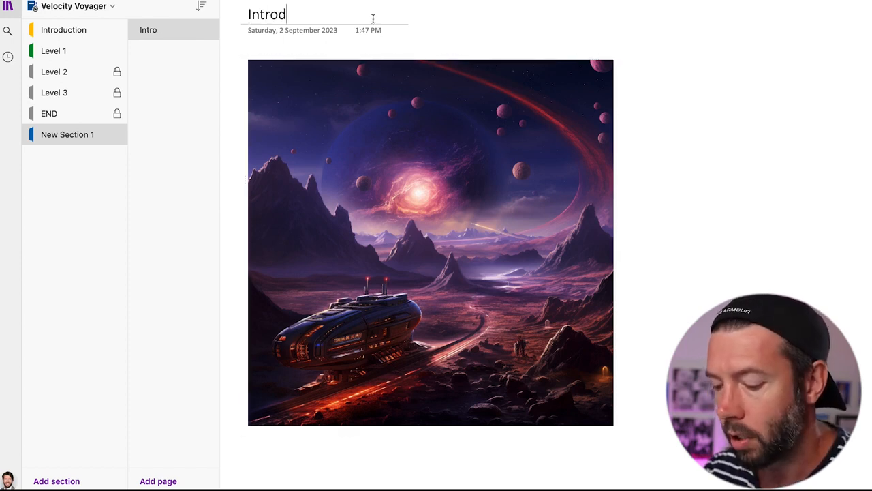
{"action": "type", "text": "uction"}
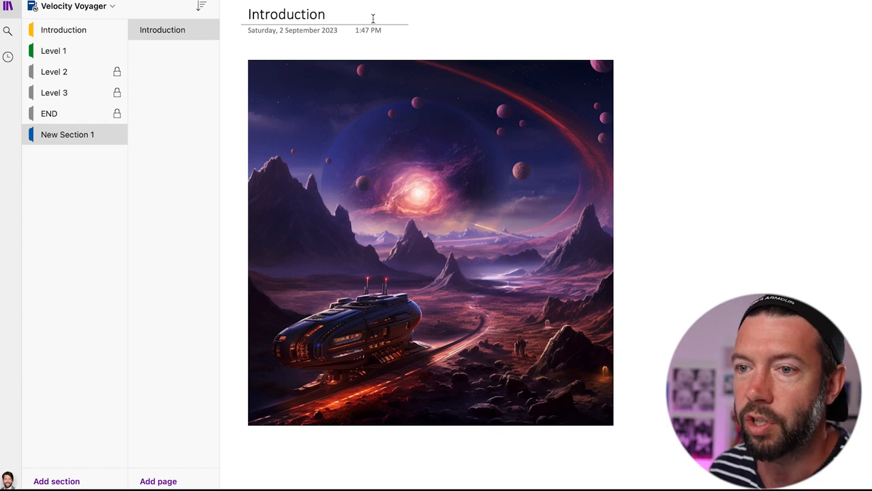
{"action": "left_click", "coordinate": [643, 107]}
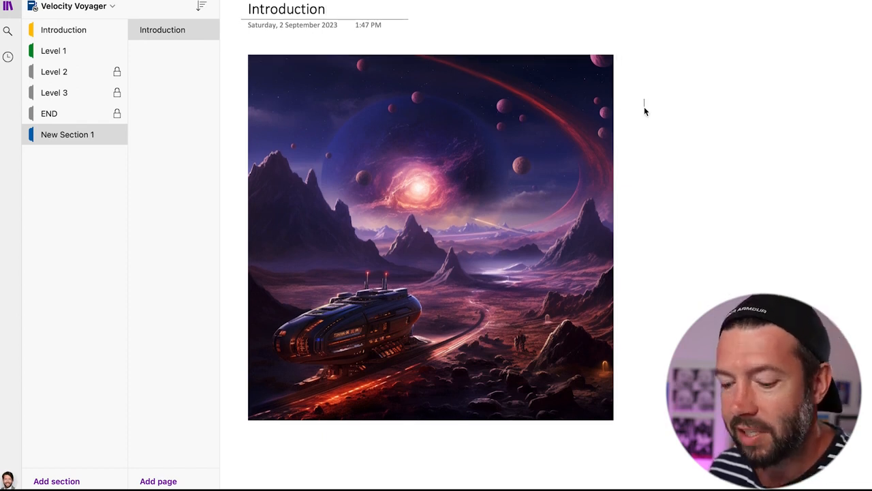
{"action": "key", "text": "super+Tab"}
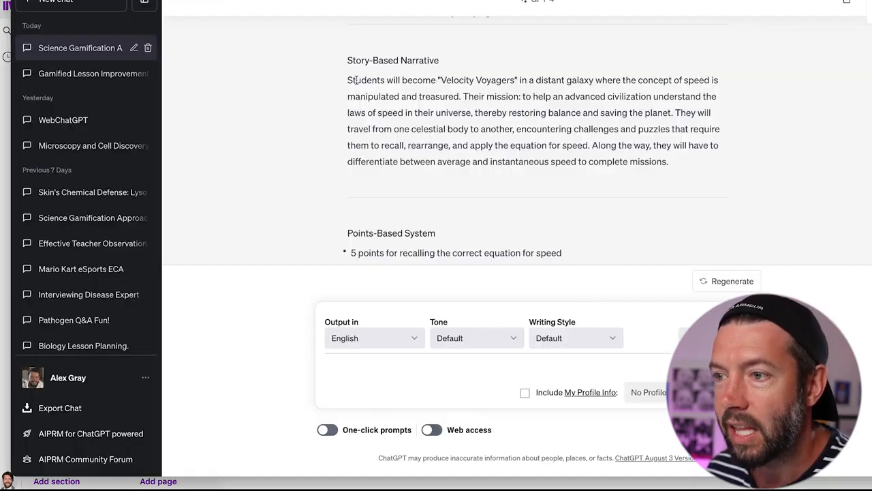
{"action": "left_click_drag", "start_coordinate": [348, 79], "coordinate": [675, 161]}
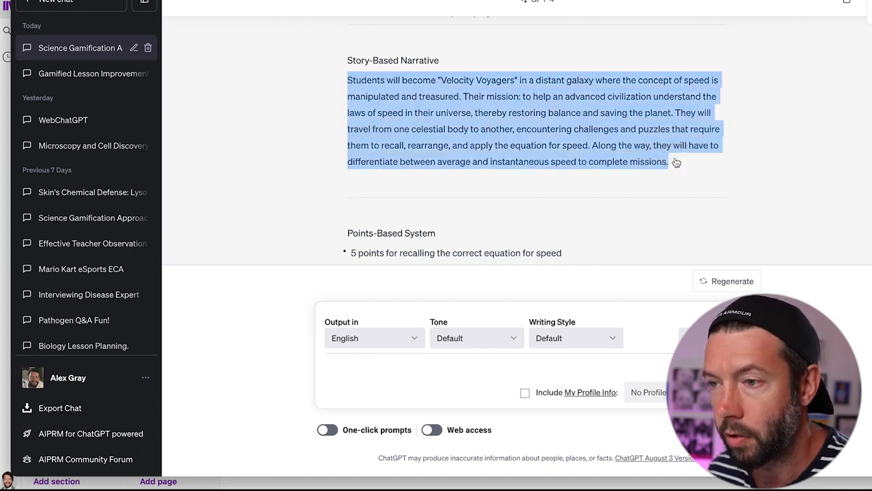
{"action": "key", "text": "super+c"}
{"action": "key", "text": "super+Tab"}
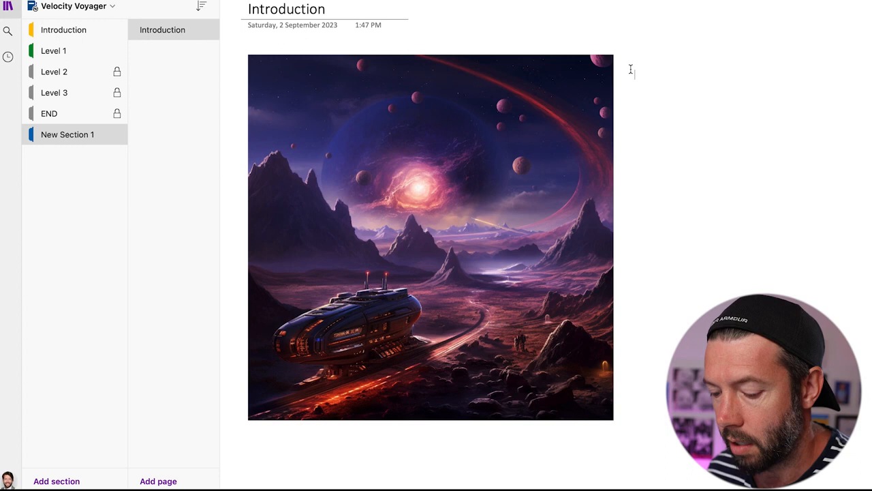
{"action": "key", "text": "super+v"}
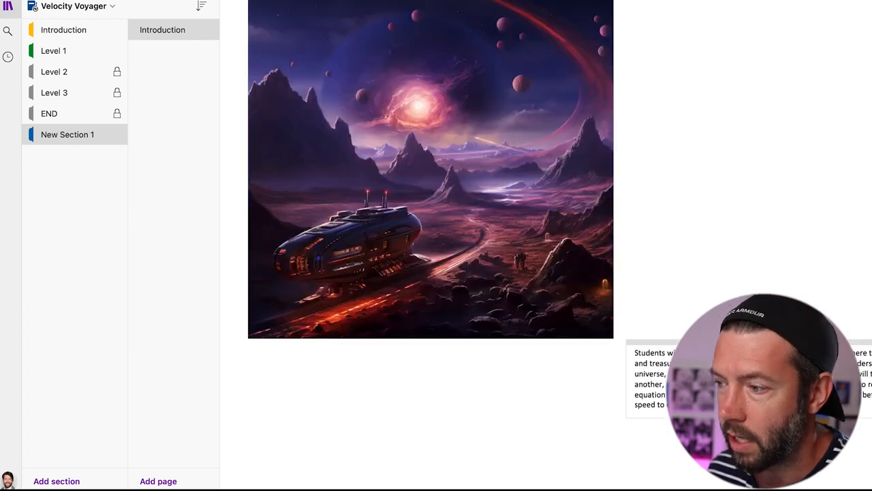
- Align the story text with the image's top and replace 'Students' with 'You'
{"action": "left_click_drag", "start_coordinate": [761, 341], "coordinate": [752, 136]}
{"action": "left_click_drag", "start_coordinate": [750, 220], "coordinate": [740, 61]}
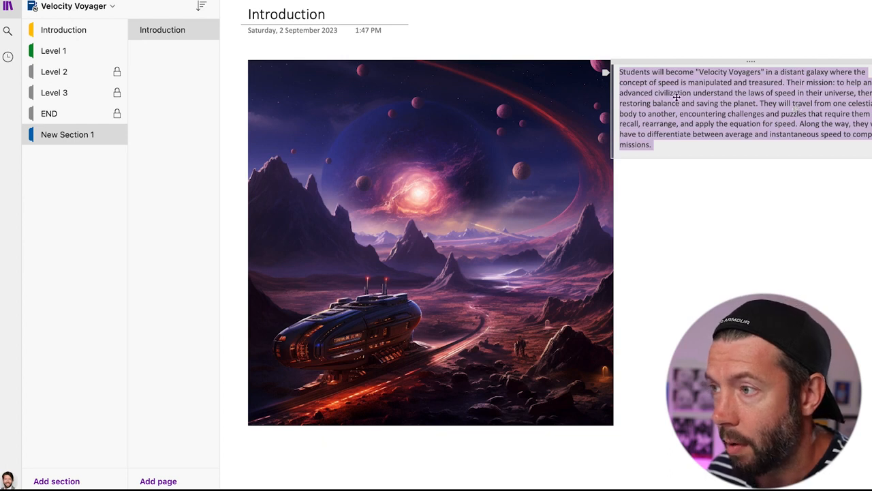
{"action": "left_click", "coordinate": [639, 71]}
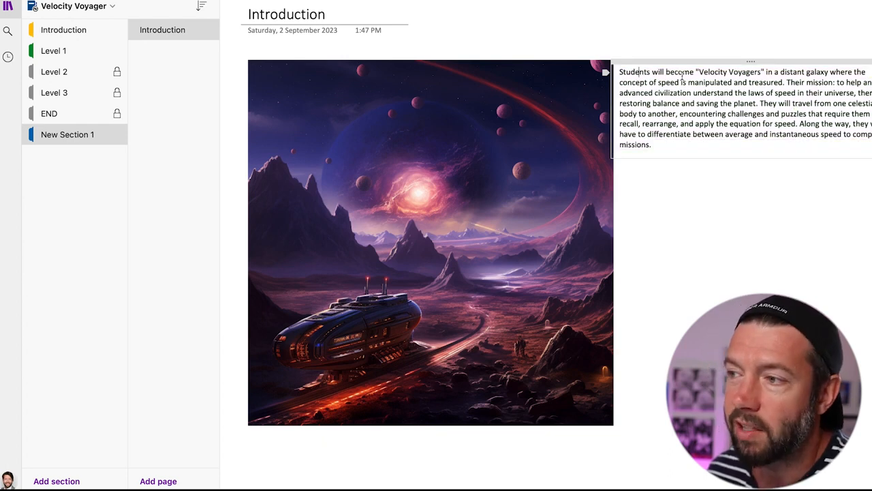
{"action": "double_click", "coordinate": [636, 73]}
{"action": "type", "text": "You"}
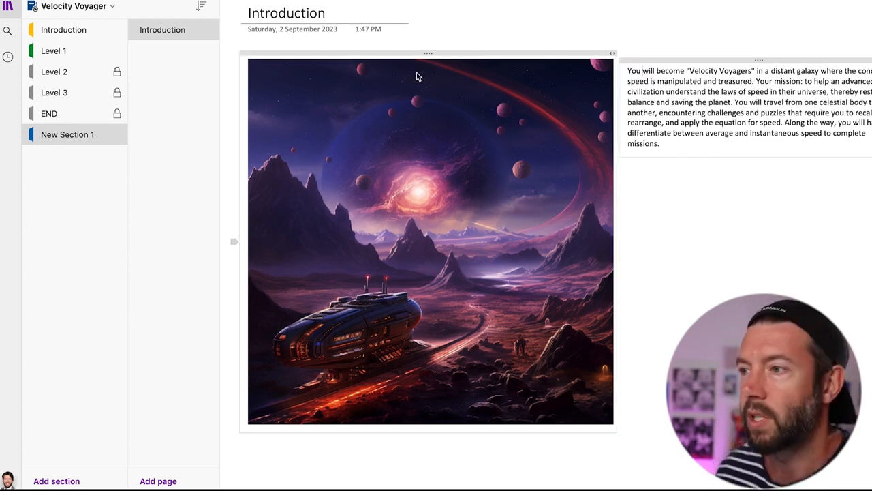
{"action": "left_click", "coordinate": [715, 221]}
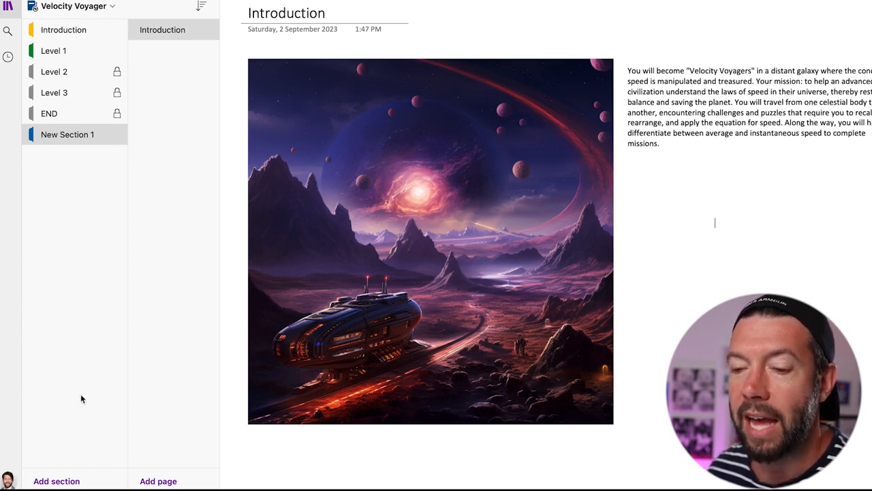
- Add New Section 2 and New Section 3, then title New Section 2's page 'Level 1'
{"action": "left_click", "coordinate": [75, 480]}
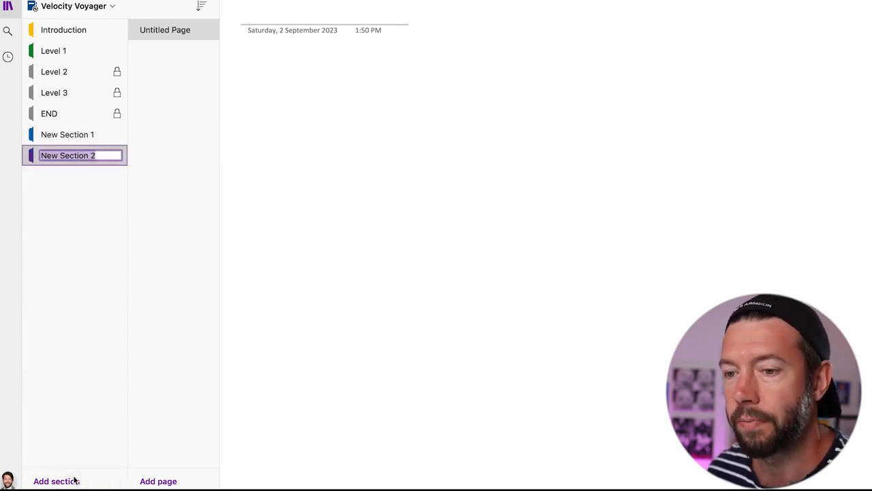
{"action": "left_click", "coordinate": [75, 480]}
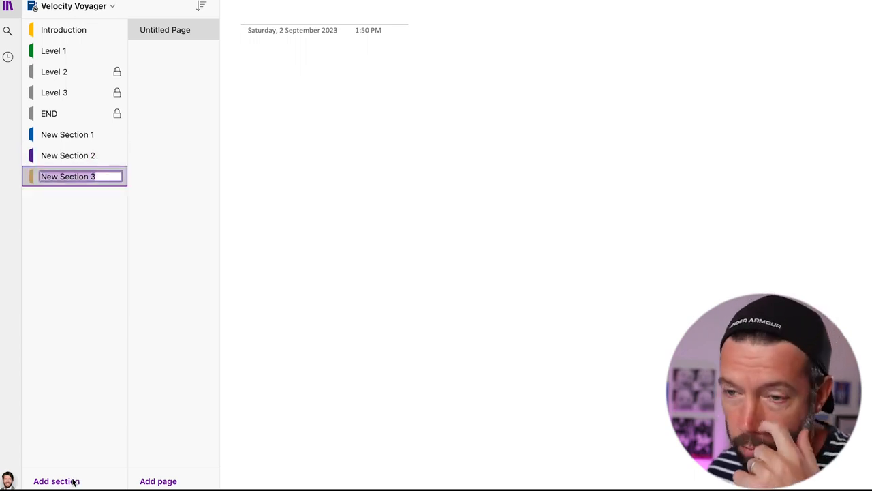
{"action": "left_click", "coordinate": [75, 156]}
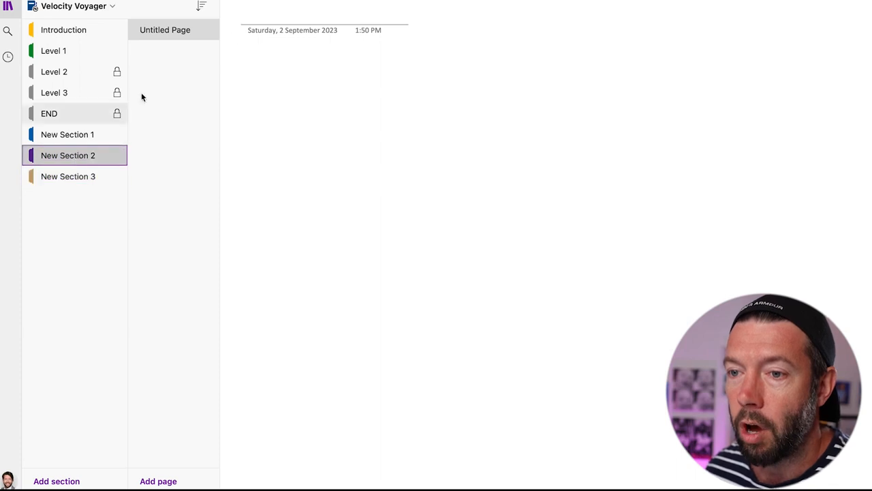
{"action": "left_click", "coordinate": [284, 13]}
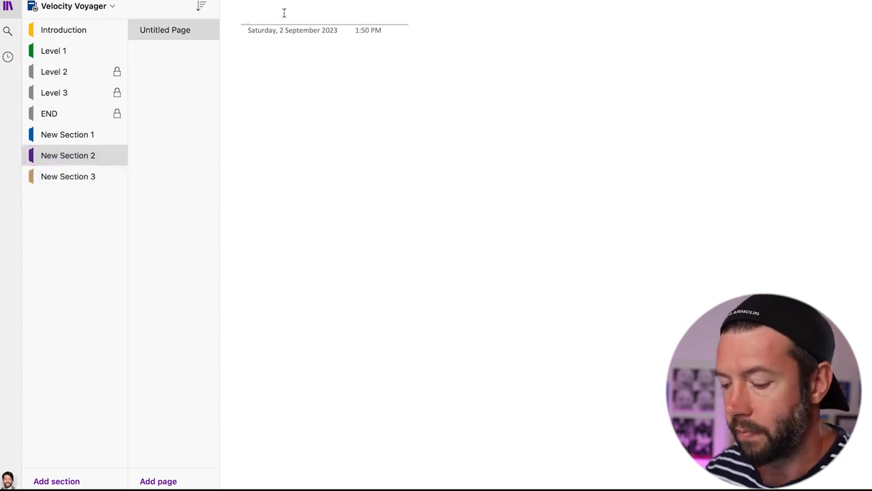
{"action": "type", "text": "Level"}
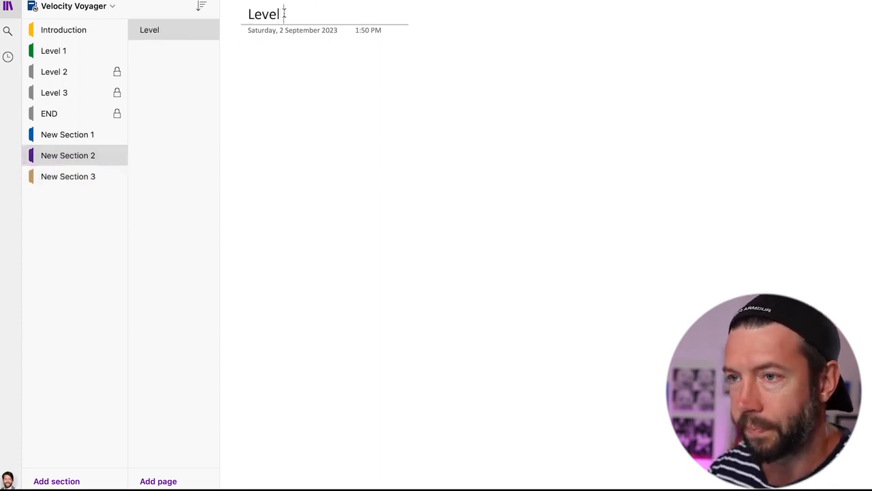
{"action": "type", "text": " 1"}
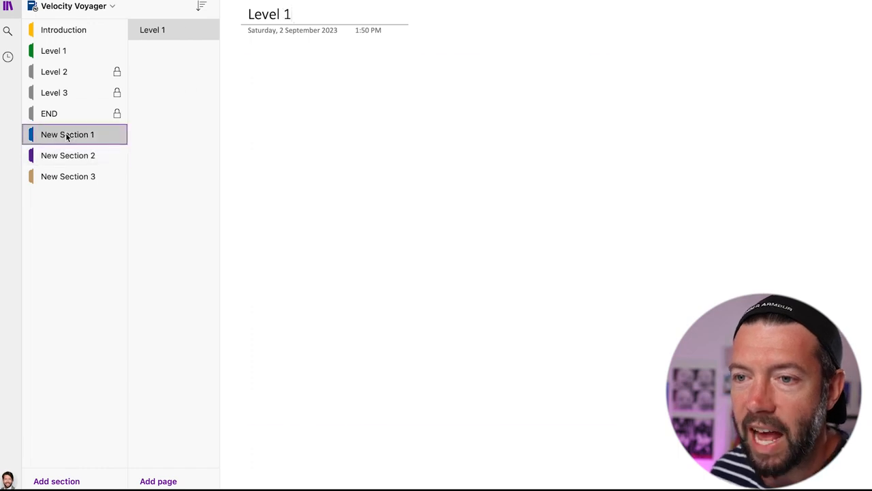
- On New Section 1's Introduction page, add a 'Start Mission' note below the story paragraph
{"action": "left_click", "coordinate": [67, 136]}
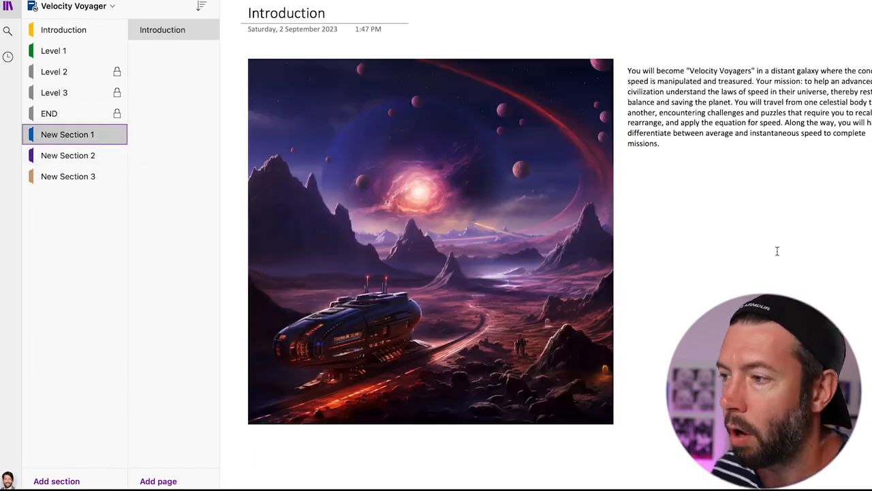
{"action": "left_click", "coordinate": [681, 181]}
{"action": "type", "text": "Start Mission"}
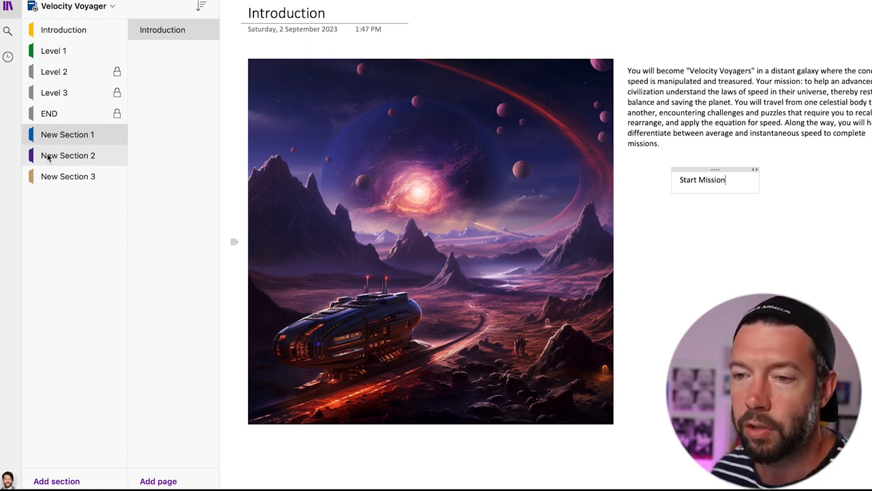
- Hyperlink the 'Start Mission' text to New Section 2 using its copied section link
{"action": "right_click", "coordinate": [48, 157]}
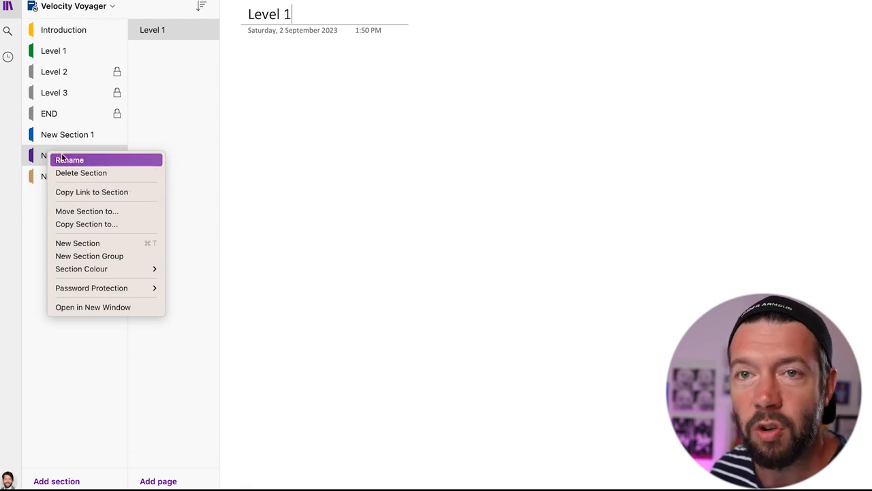
{"action": "left_click", "coordinate": [86, 195]}
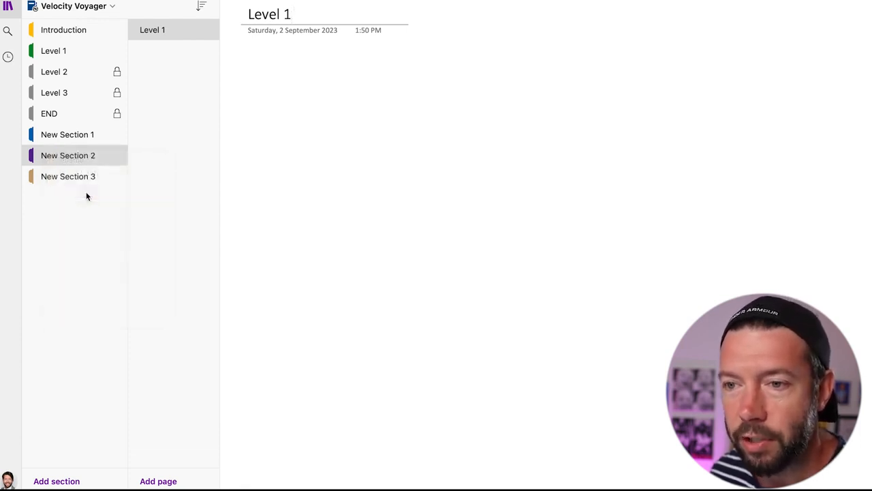
{"action": "left_click", "coordinate": [77, 136]}
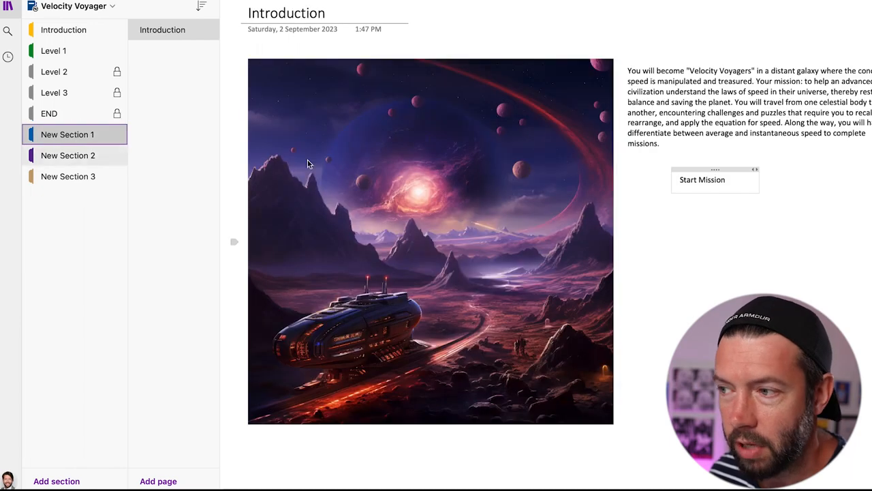
{"action": "left_click", "coordinate": [720, 182]}
{"action": "left_click_drag", "start_coordinate": [720, 183], "coordinate": [679, 179]}
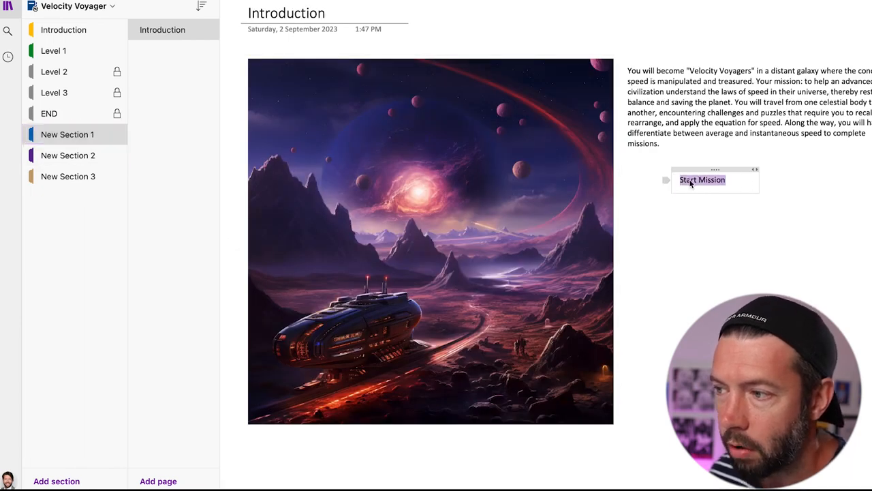
{"action": "right_click", "coordinate": [690, 182]}
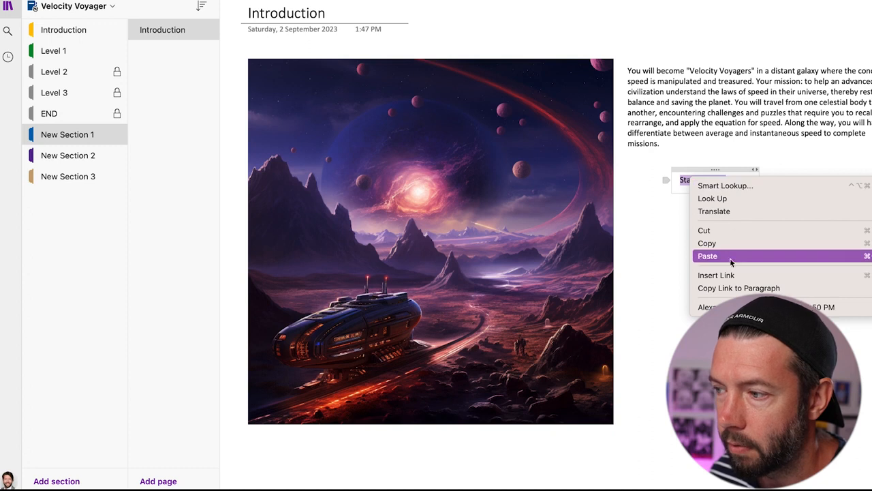
{"action": "left_click", "coordinate": [715, 274]}
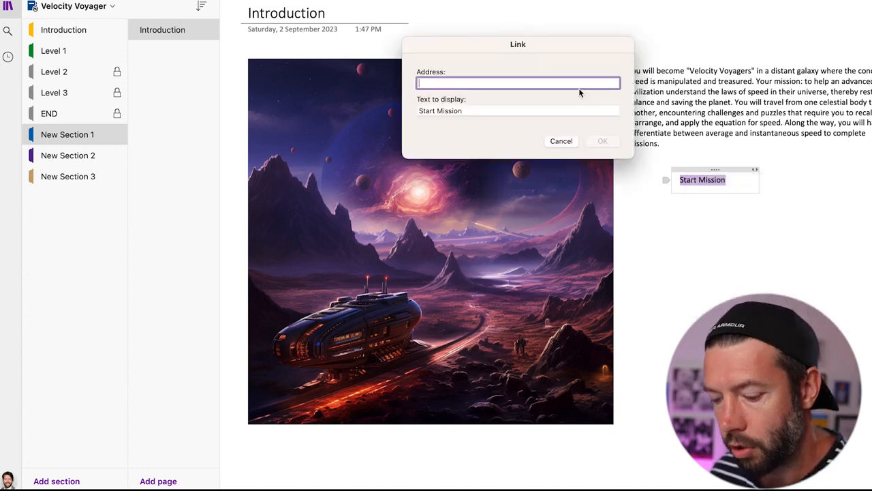
{"action": "key", "text": "super+v"}
{"action": "left_click", "coordinate": [602, 140]}
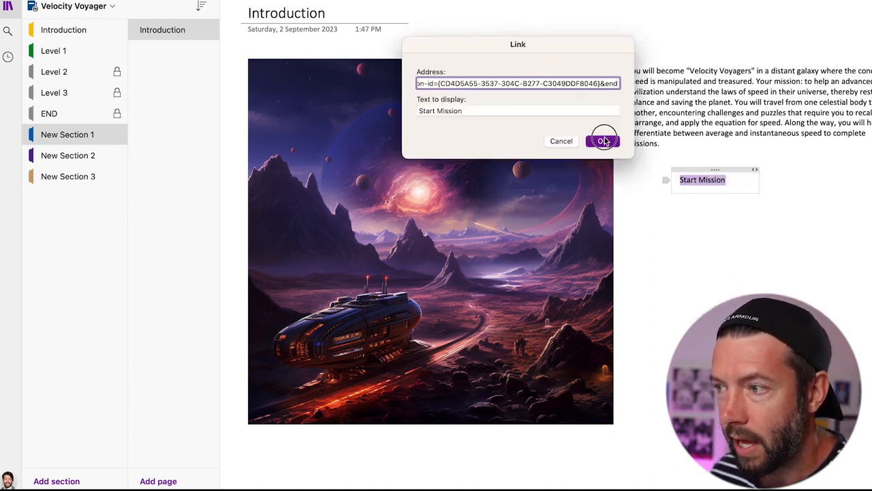
{"action": "left_click", "coordinate": [673, 217]}
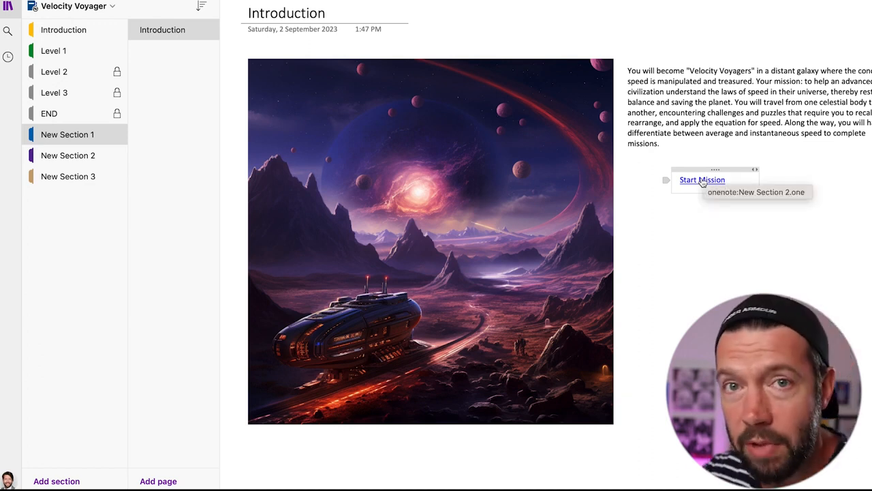
{"action": "left_click", "coordinate": [59, 137]}
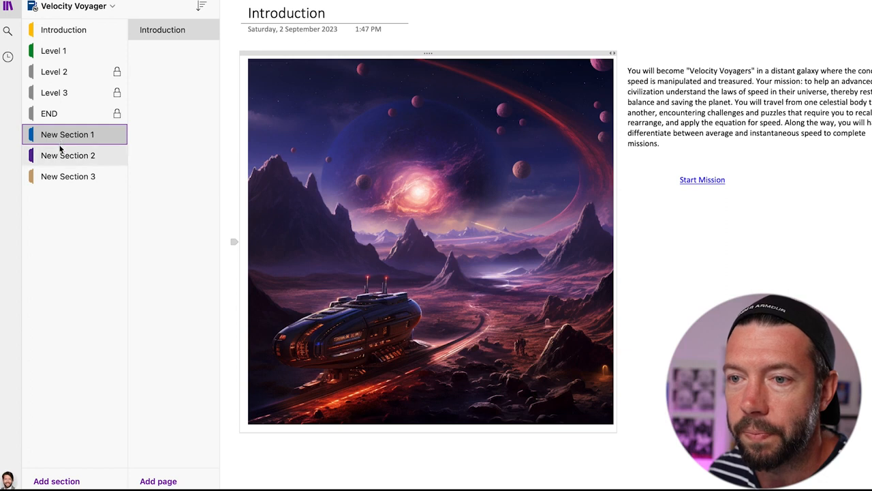
{"action": "left_click", "coordinate": [60, 156]}
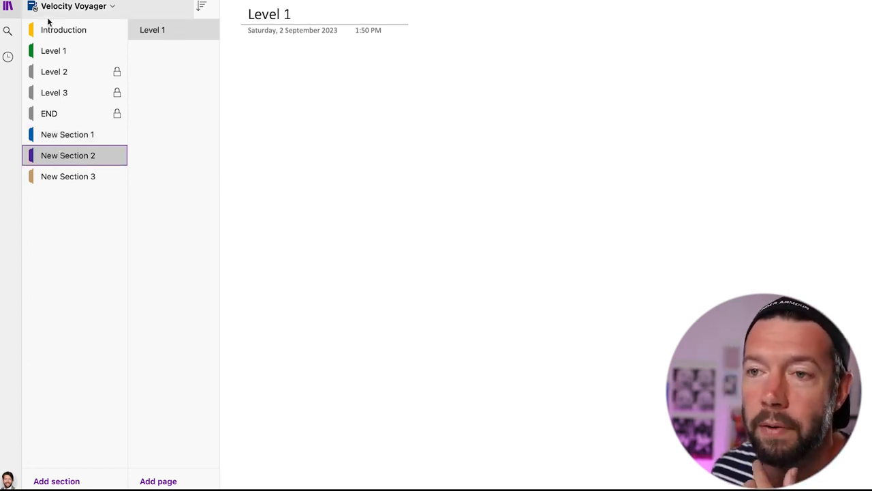
{"action": "left_click", "coordinate": [60, 50]}
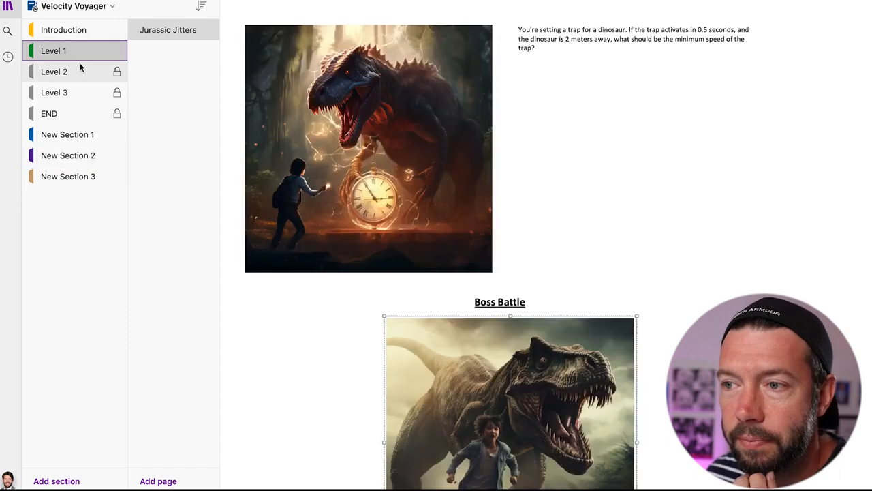
{"action": "scroll", "coordinate": [293, 105], "scroll_direction": "up", "scroll_amount": 12}
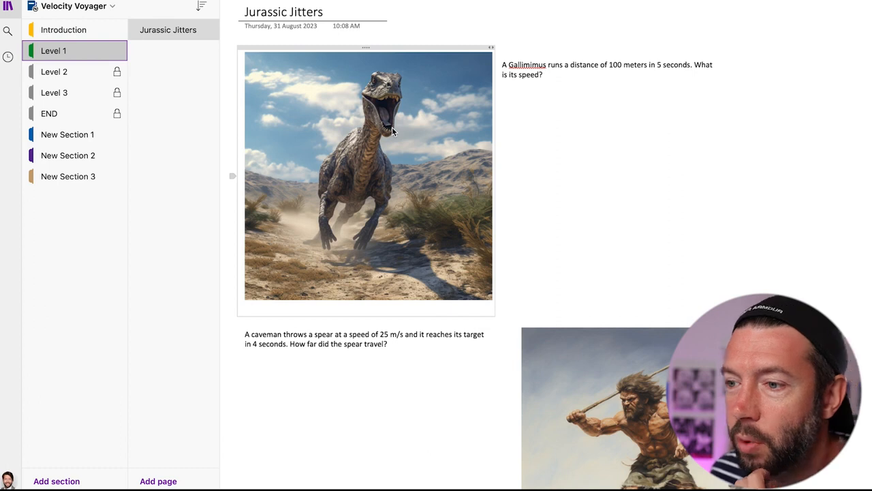
{"action": "scroll", "coordinate": [538, 181], "scroll_direction": "down", "scroll_amount": 5}
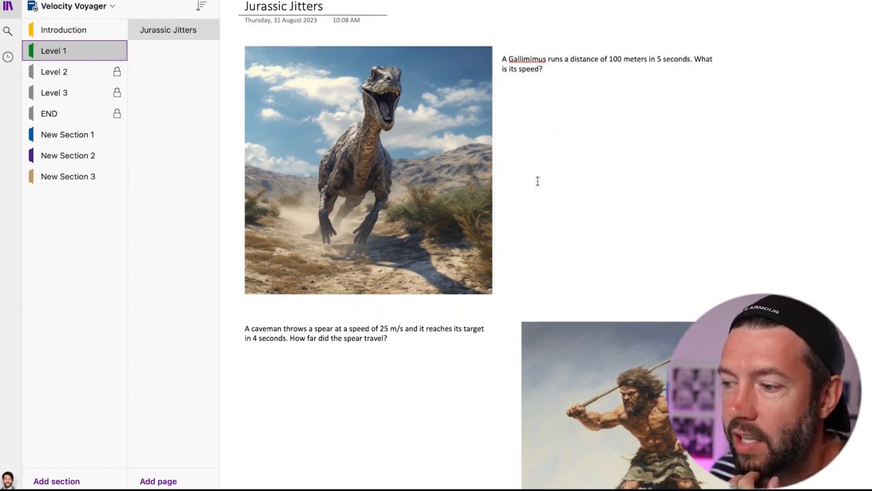
{"action": "scroll", "coordinate": [537, 180], "scroll_direction": "down", "scroll_amount": 3}
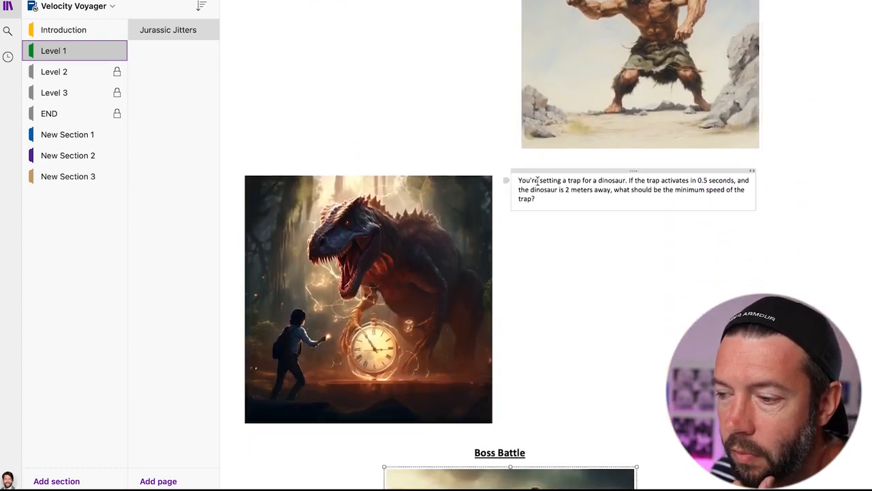
{"action": "scroll", "coordinate": [537, 180], "scroll_direction": "down", "scroll_amount": 4}
{"action": "scroll", "coordinate": [537, 181], "scroll_direction": "down", "scroll_amount": 1}
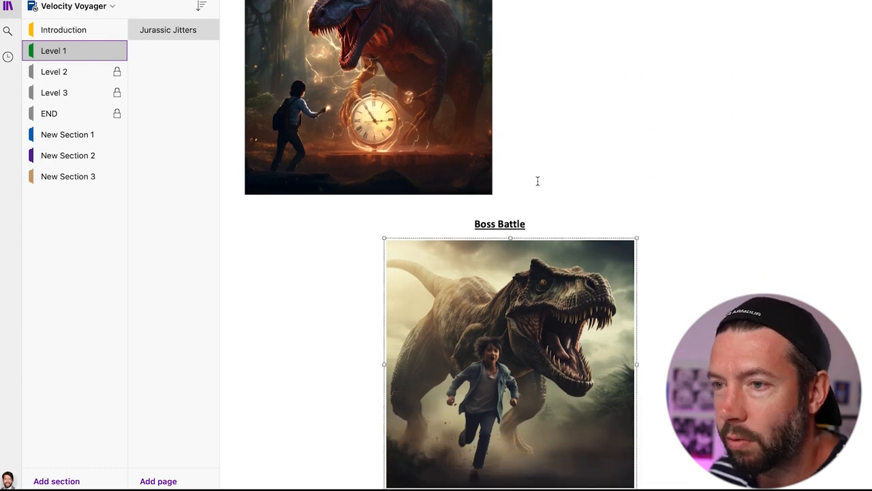
{"action": "scroll", "coordinate": [538, 181], "scroll_direction": "up", "scroll_amount": 10}
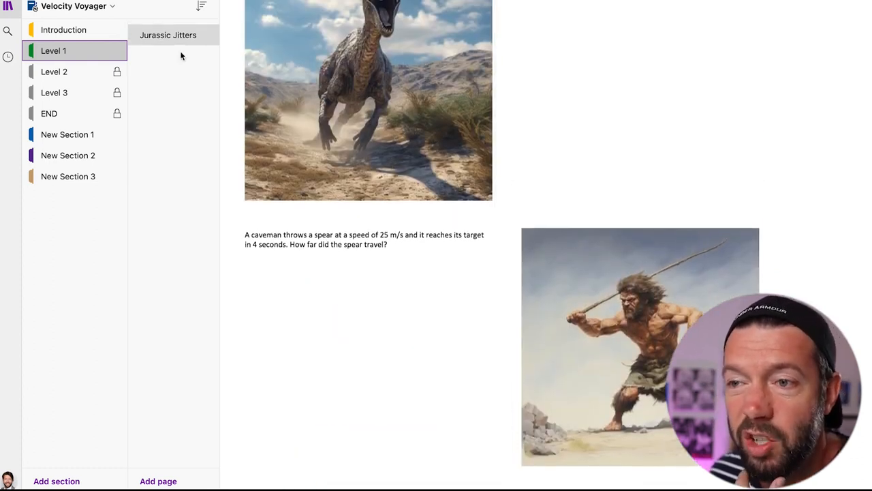
{"action": "left_click", "coordinate": [169, 36]}
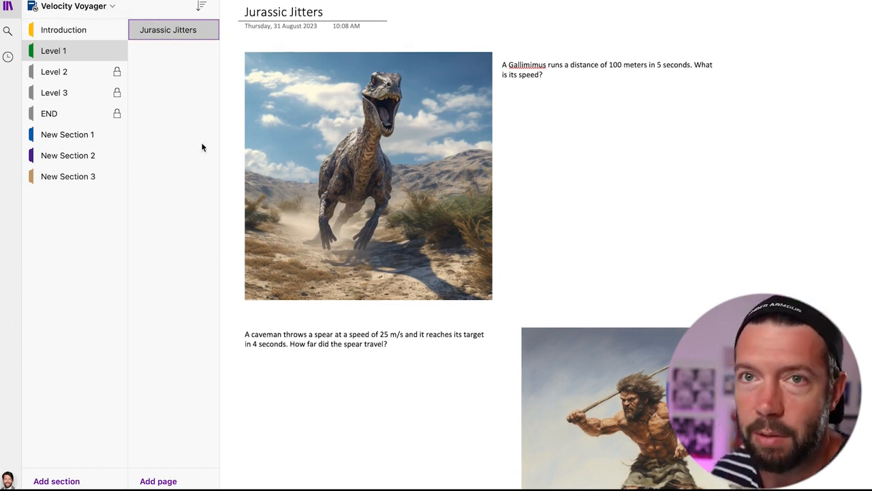
{"action": "left_click", "coordinate": [179, 480]}
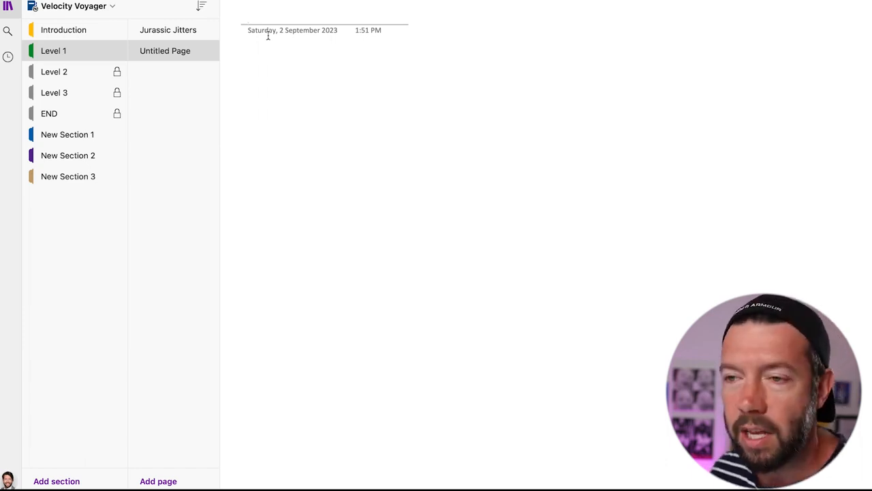
{"action": "left_click", "coordinate": [199, 51]}
{"action": "key", "text": "Delete"}
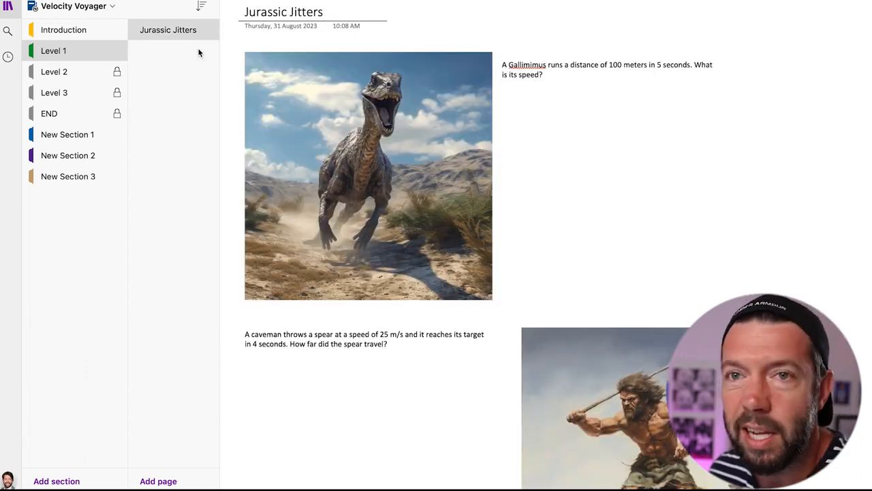
{"action": "scroll", "coordinate": [537, 114], "scroll_direction": "down", "scroll_amount": 10}
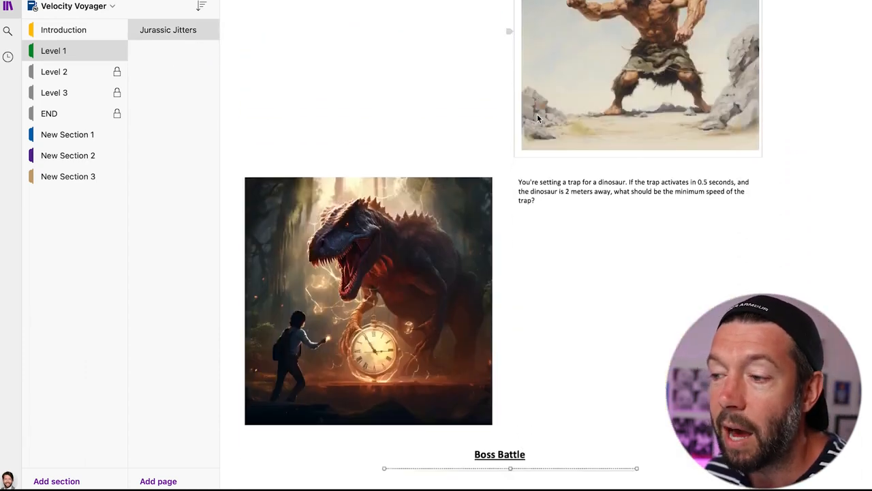
{"action": "scroll", "coordinate": [537, 114], "scroll_direction": "down", "scroll_amount": 5}
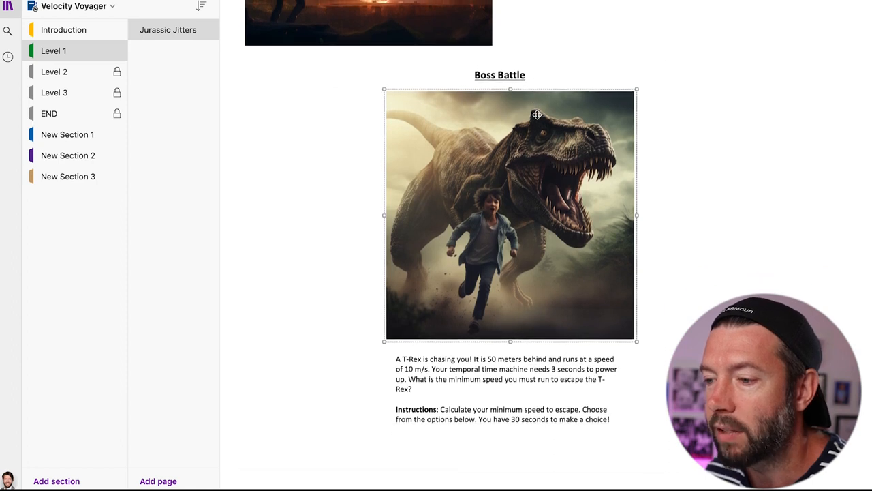
{"action": "scroll", "coordinate": [537, 115], "scroll_direction": "up", "scroll_amount": 1}
{"action": "scroll", "coordinate": [537, 114], "scroll_direction": "up", "scroll_amount": 4}
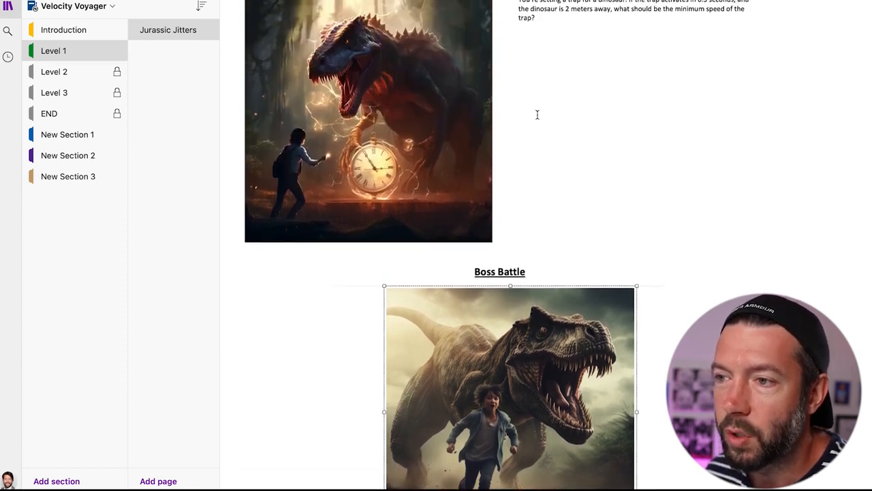
{"action": "scroll", "coordinate": [537, 114], "scroll_direction": "up", "scroll_amount": 10}
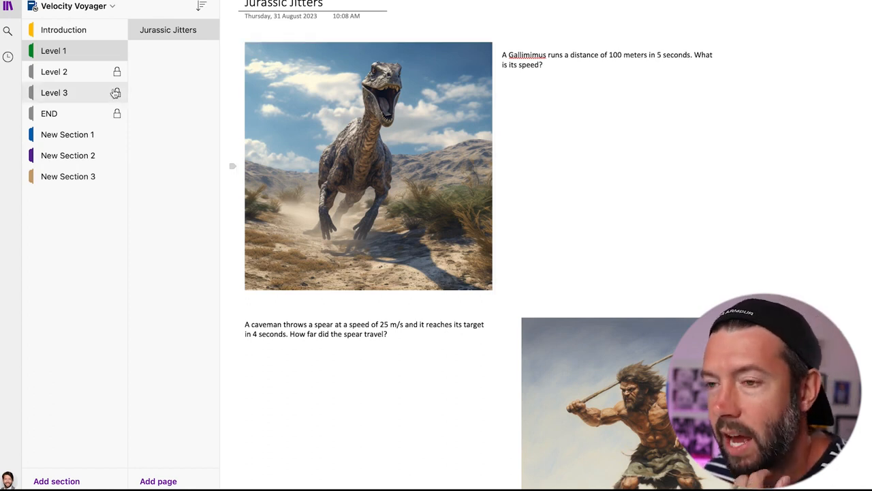
- Cancel the locked Level 2 section's password prompt and return to New Section 1's Introduction page
{"action": "left_click", "coordinate": [74, 74]}
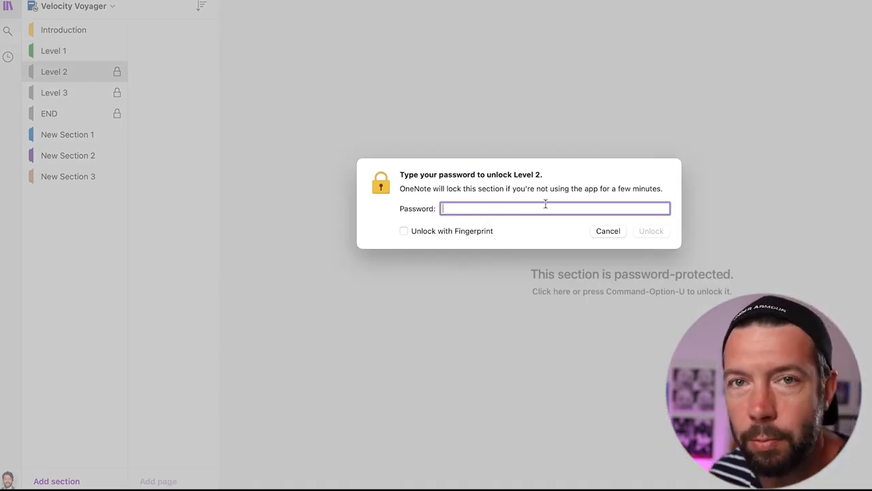
{"action": "left_click", "coordinate": [602, 232]}
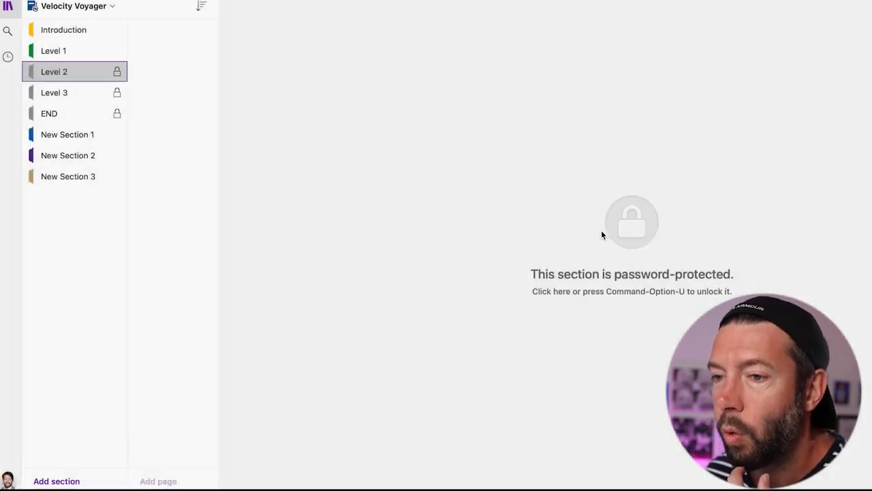
{"action": "left_click", "coordinate": [88, 139]}
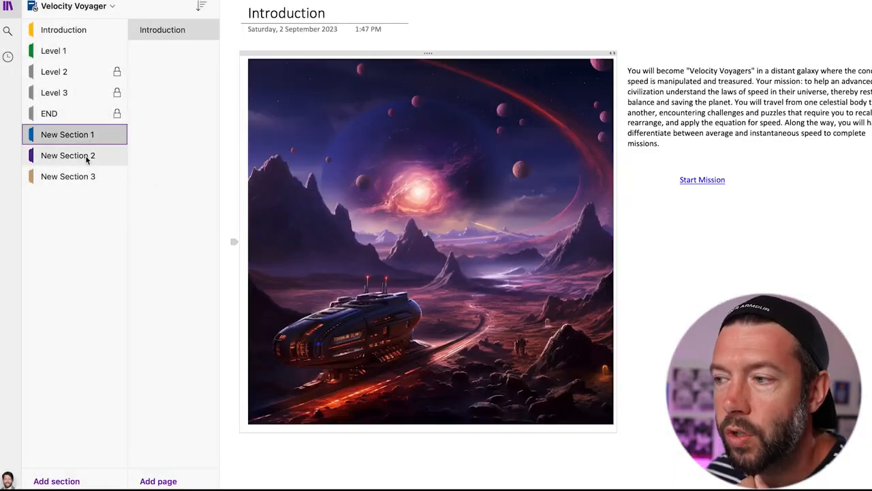
- Write 'Move onto Level 2' on New Section 2's Level 1 page, then go to New Section 3
{"action": "left_click", "coordinate": [87, 157]}
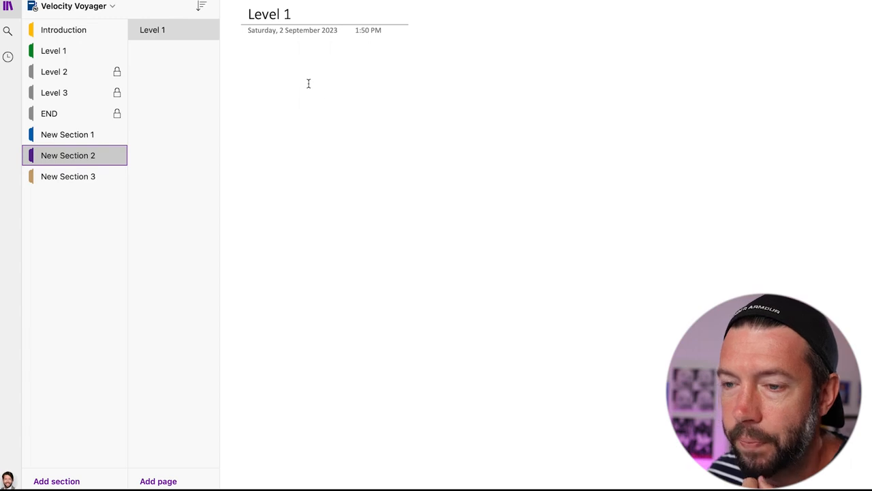
{"action": "left_click", "coordinate": [564, 77]}
{"action": "type", "text": "M"}
{"action": "key", "text": "BackSpace"}
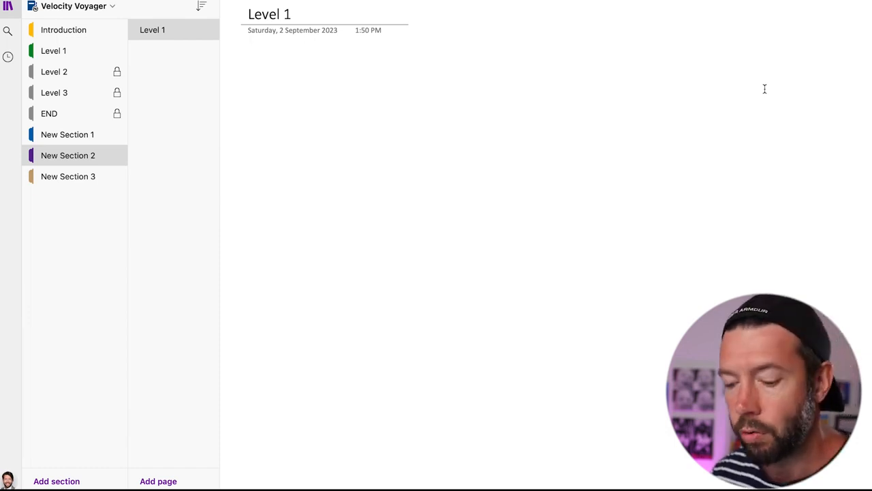
{"action": "type", "text": "Mov"}
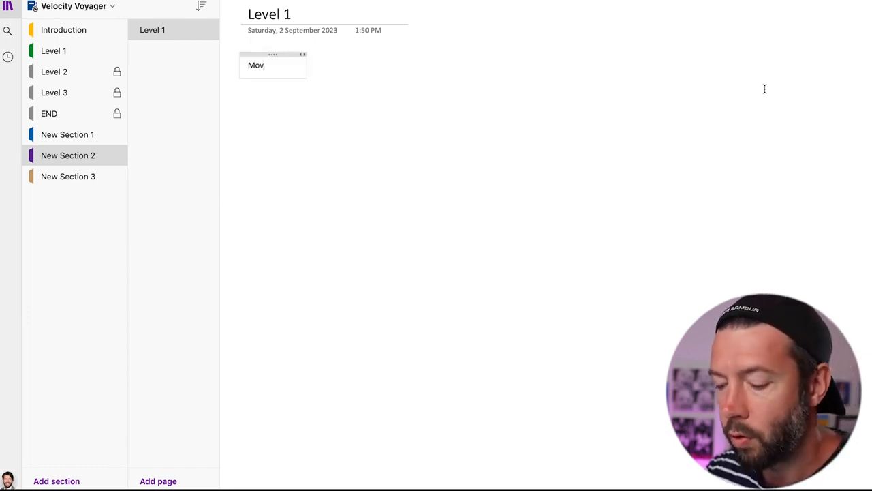
{"action": "type", "text": "e onto Level 2"}
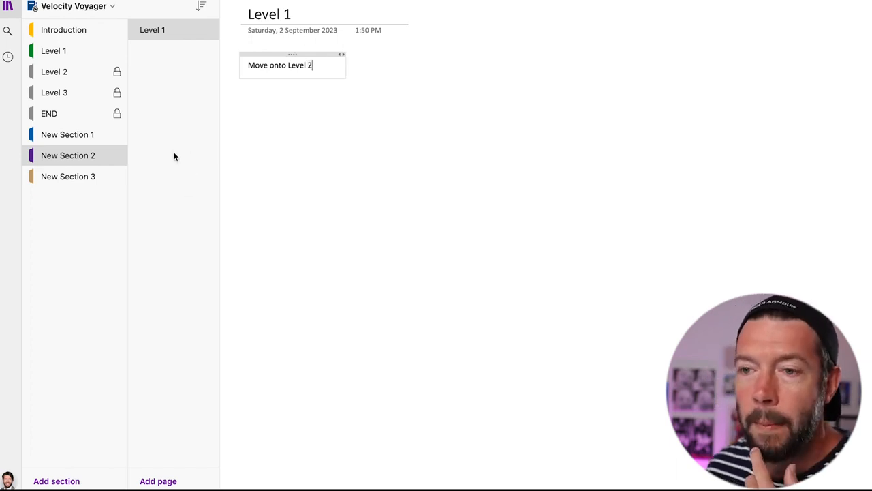
{"action": "left_click", "coordinate": [85, 180]}
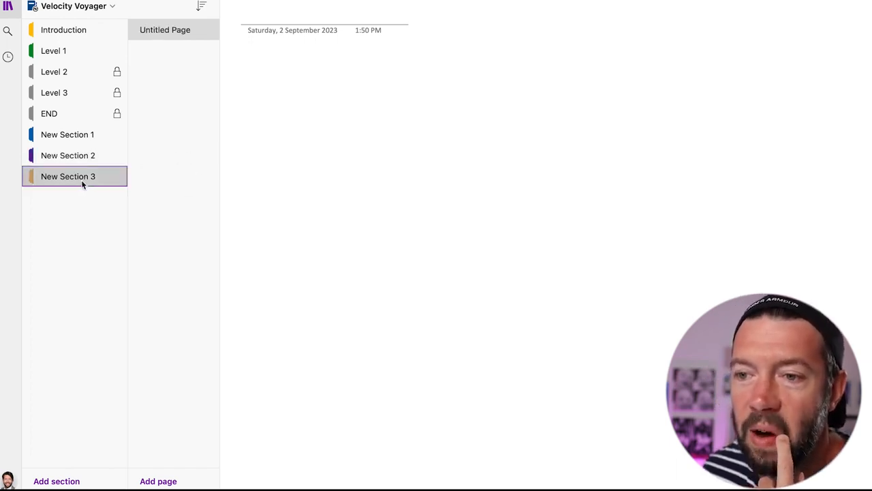
- Choose Password Protection > Protect This Section for New Section 3, then switch to ChatGPT
{"action": "right_click", "coordinate": [81, 179]}
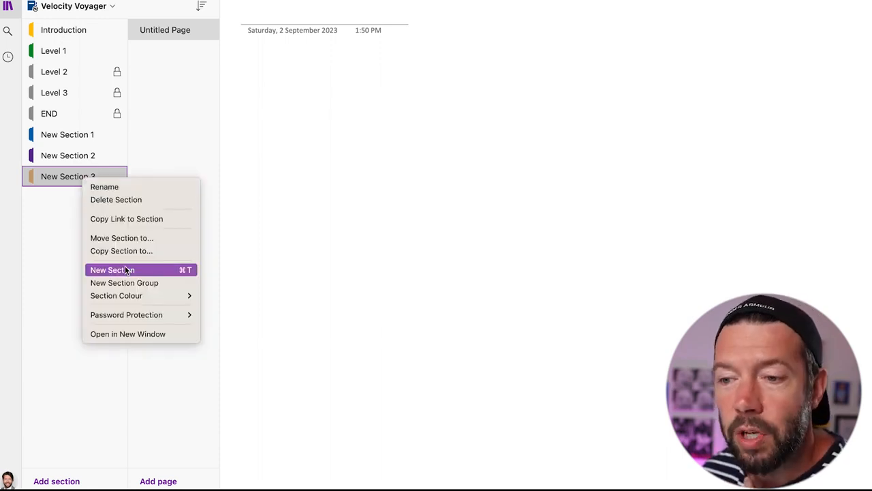
{"action": "mouse_move", "coordinate": [164, 317]}
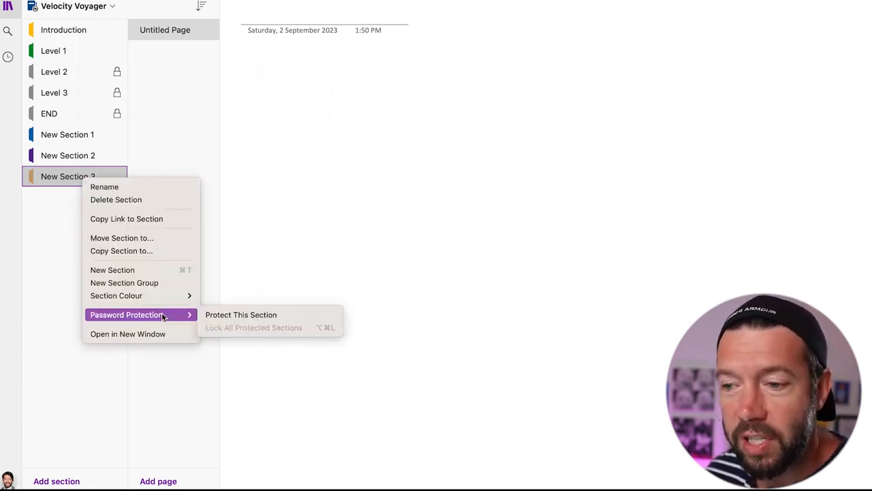
{"action": "left_click", "coordinate": [219, 317]}
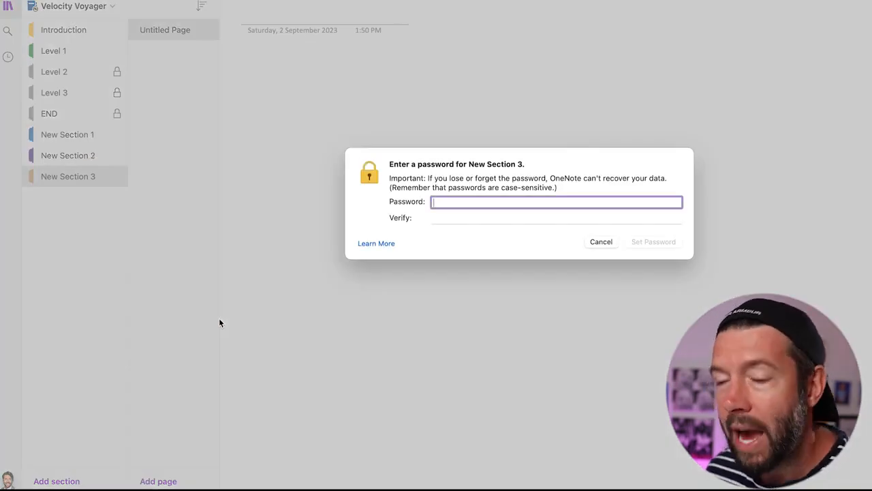
{"action": "key", "text": "super+Tab"}
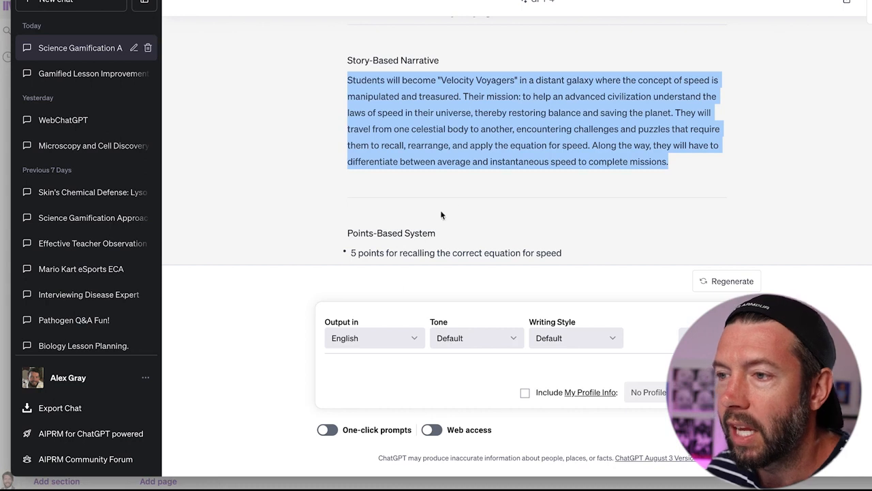
- Scroll ChatGPT's reply down to Level 1's next-level code and select it
{"action": "scroll", "coordinate": [451, 201], "scroll_direction": "down", "scroll_amount": 5}
{"action": "scroll", "coordinate": [451, 201], "scroll_direction": "down", "scroll_amount": 6}
{"action": "scroll", "coordinate": [453, 205], "scroll_direction": "down", "scroll_amount": 8}
{"action": "scroll", "coordinate": [452, 201], "scroll_direction": "down", "scroll_amount": 4}
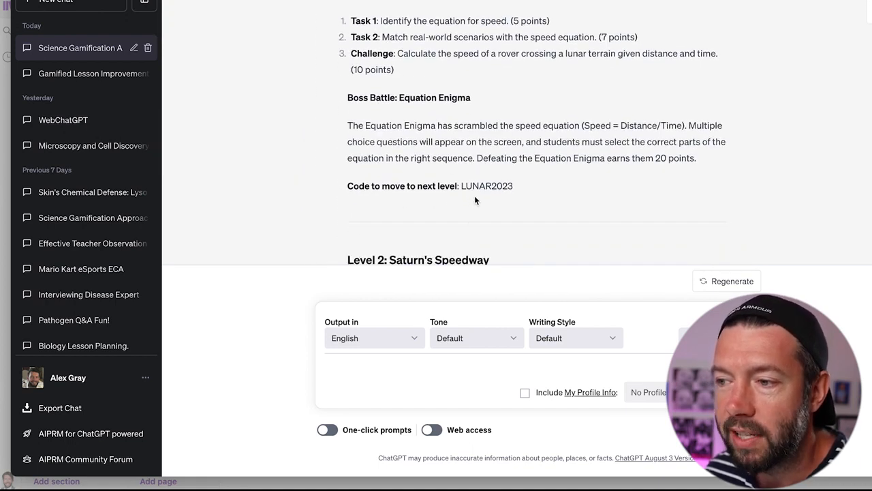
{"action": "left_click_drag", "start_coordinate": [460, 185], "coordinate": [514, 188]}
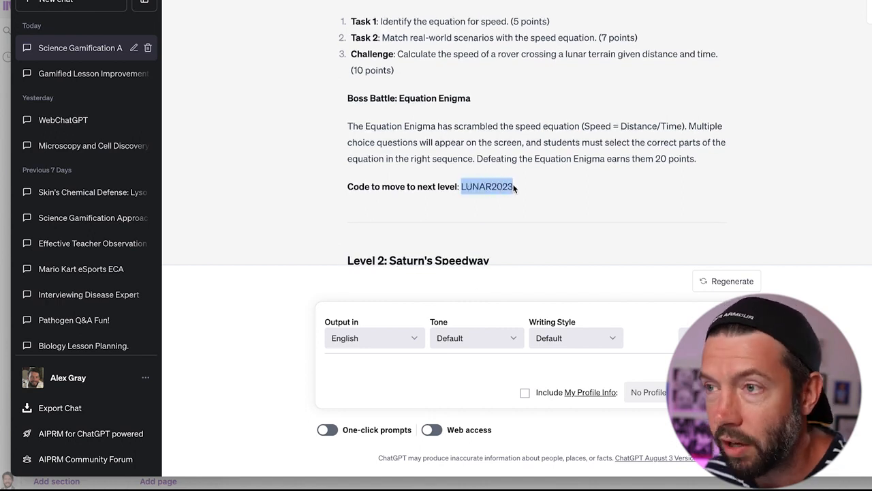
- Set the copied Level 1 code as New Section 3's password, entering it twice to confirm
{"action": "key", "text": "super+Tab"}
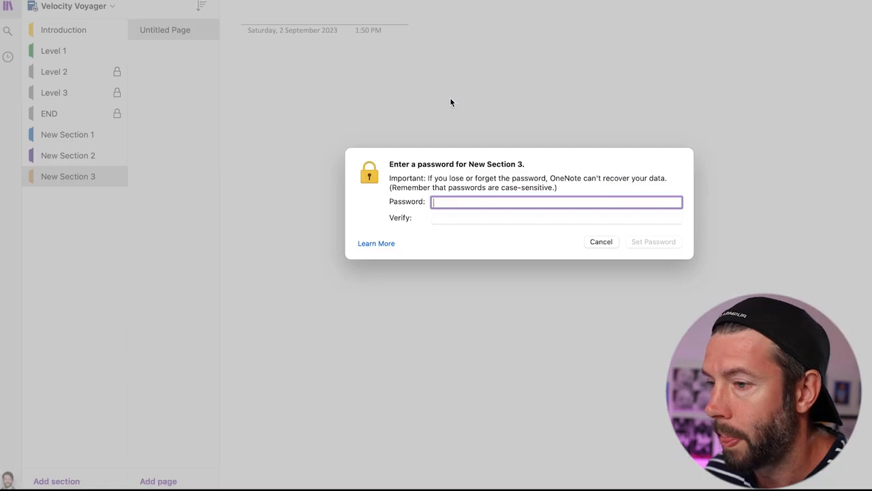
{"action": "key", "text": "super+v"}
{"action": "left_click", "coordinate": [446, 217]}
{"action": "key", "text": "super+v"}
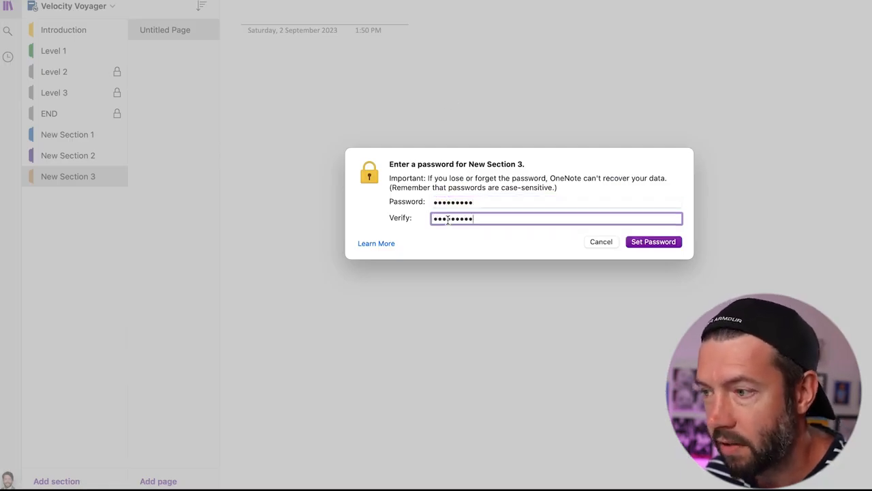
{"action": "left_click", "coordinate": [645, 246]}
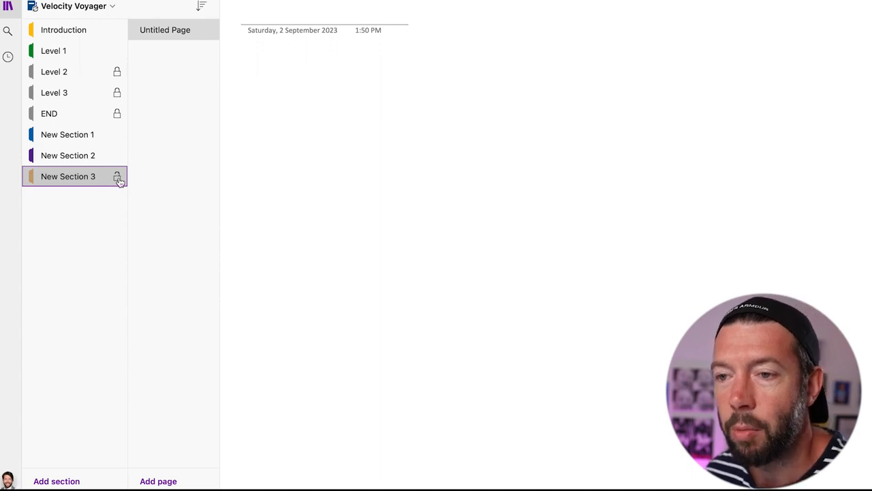
- Hyperlink the 'Move onto Level 2' text on the Level 1 page to New Section 3's copied section link
{"action": "left_click", "coordinate": [103, 156]}
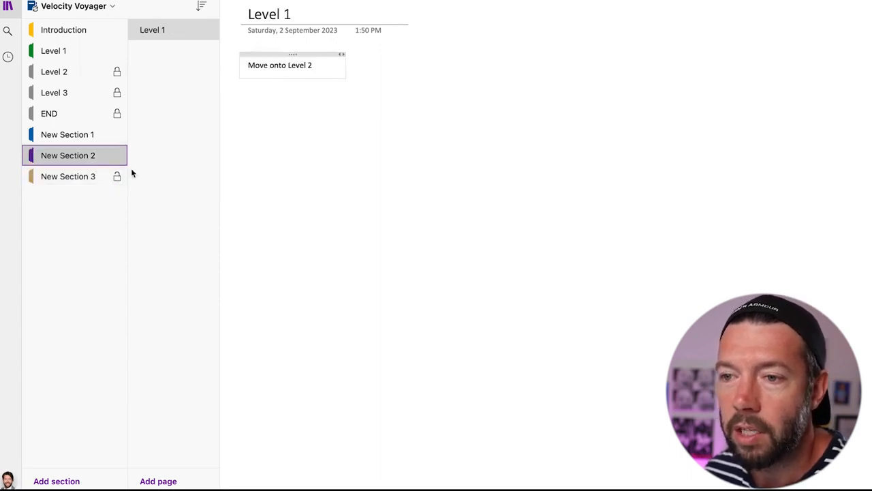
{"action": "left_click", "coordinate": [73, 181]}
{"action": "right_click", "coordinate": [74, 182]}
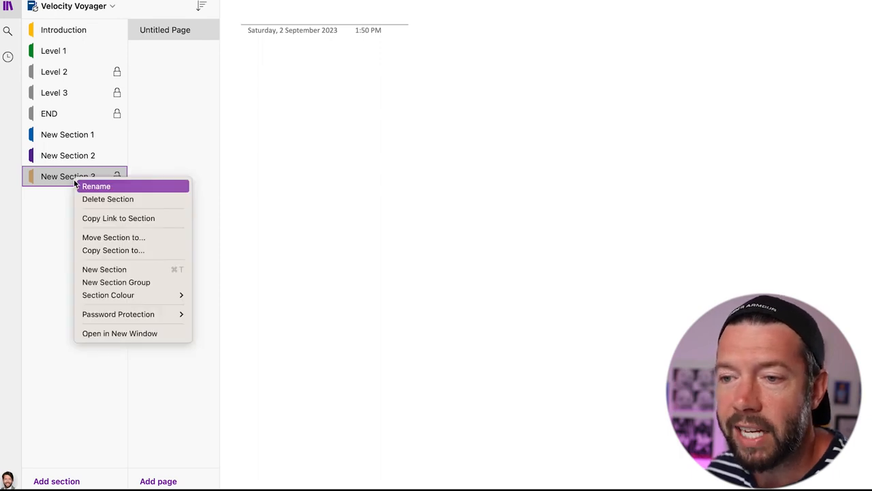
{"action": "left_click", "coordinate": [112, 219]}
{"action": "left_click", "coordinate": [86, 158]}
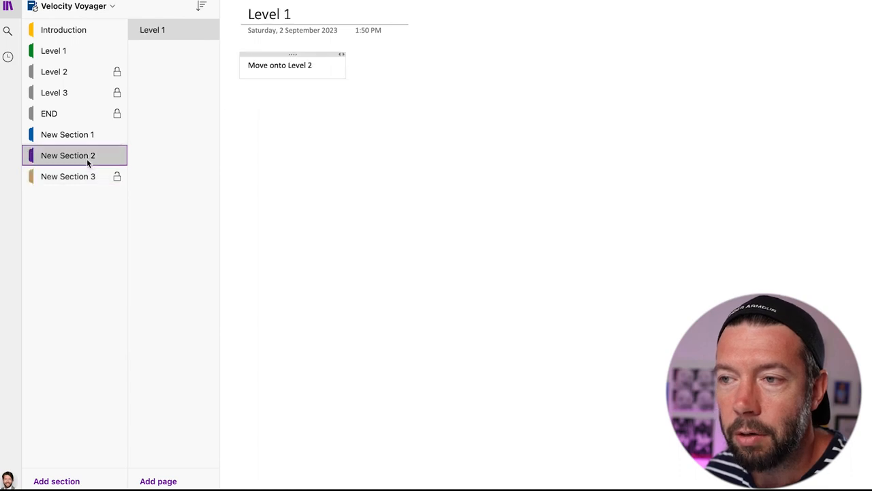
{"action": "left_click_drag", "start_coordinate": [317, 65], "coordinate": [247, 66]}
{"action": "right_click", "coordinate": [257, 68]}
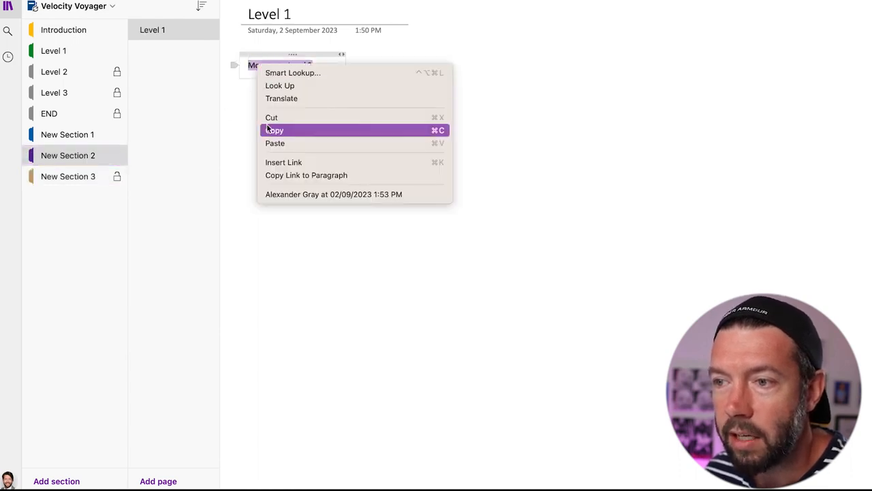
{"action": "left_click", "coordinate": [281, 163]}
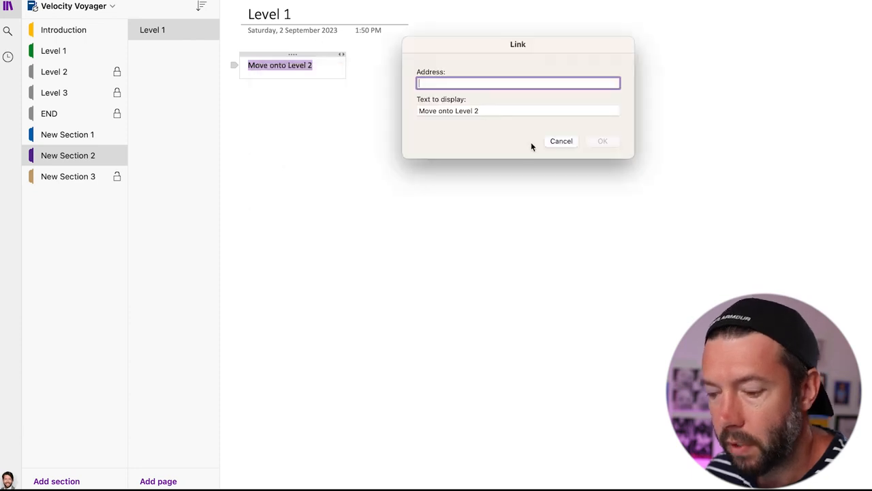
{"action": "key", "text": "super+v"}
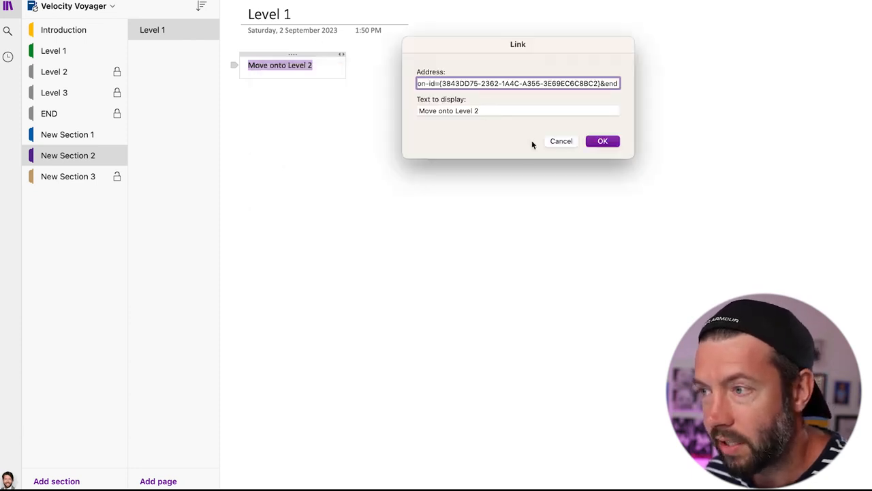
{"action": "left_click", "coordinate": [594, 141]}
{"action": "left_click", "coordinate": [406, 174]}
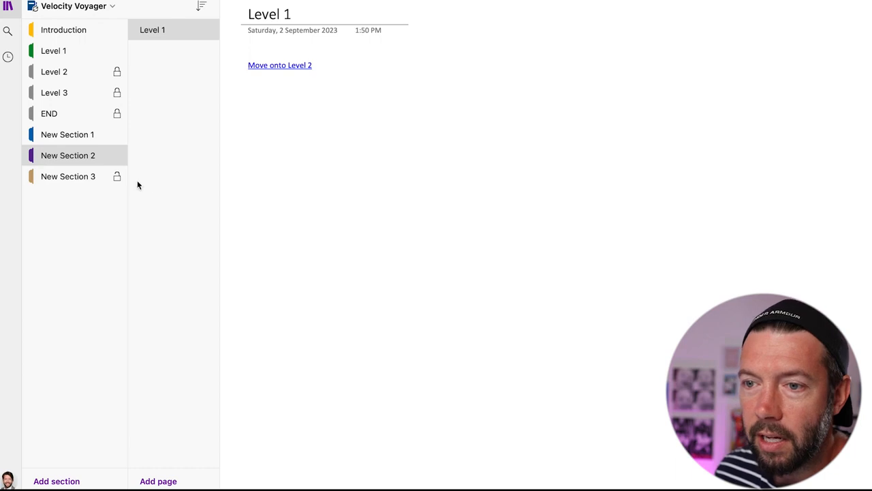
- Cancel New Section 3's unlock prompt, then test the 'Move onto Level 2' link from Level 1
{"action": "left_click", "coordinate": [98, 177]}
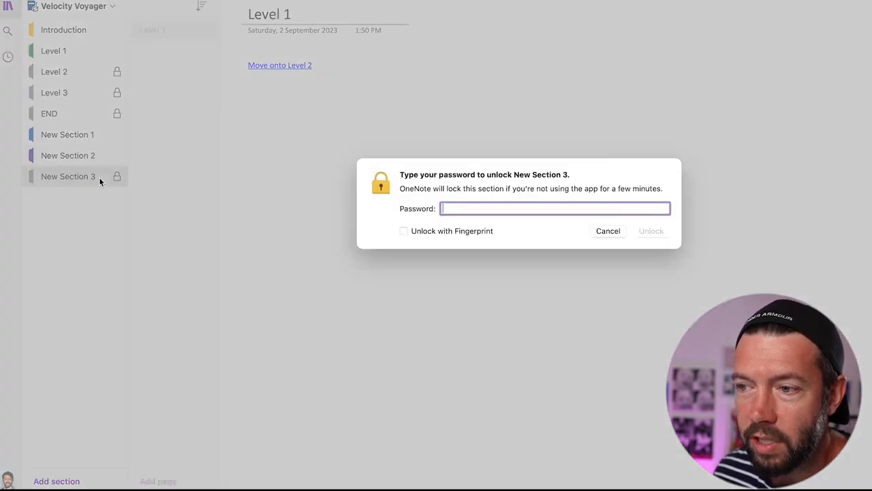
{"action": "left_click", "coordinate": [595, 231]}
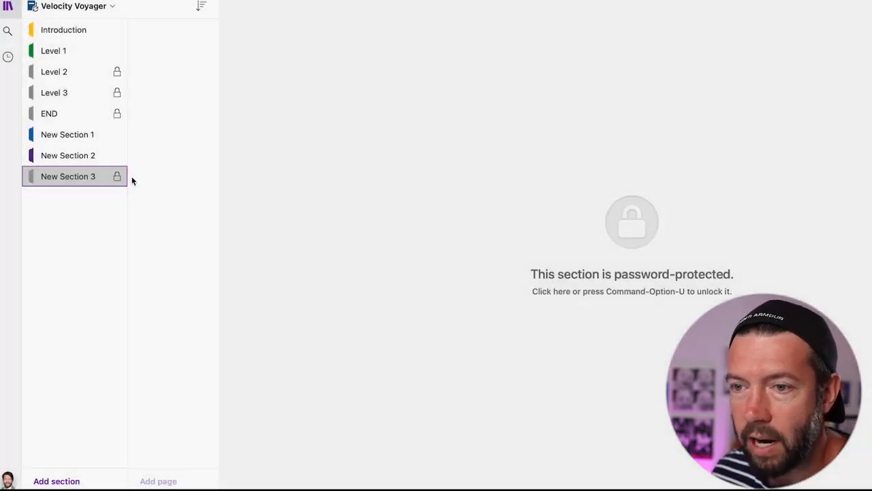
{"action": "left_click", "coordinate": [95, 162]}
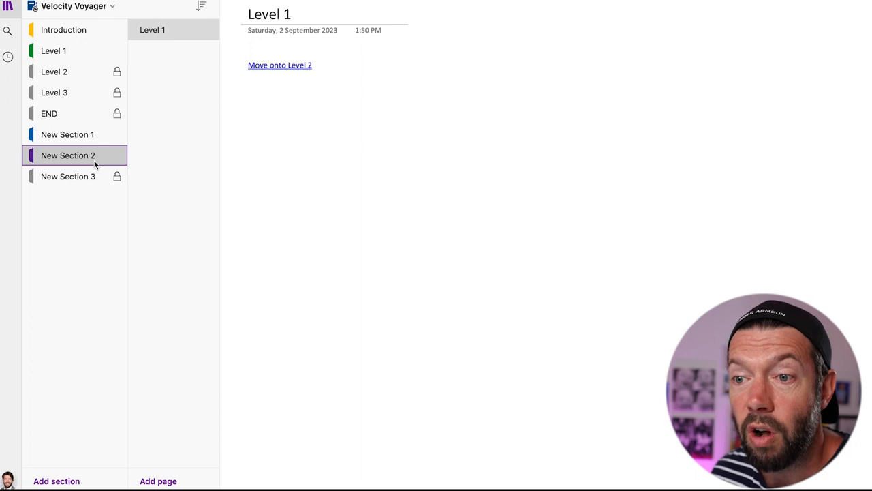
{"action": "left_click", "coordinate": [269, 71]}
{"action": "left_click", "coordinate": [269, 70]}
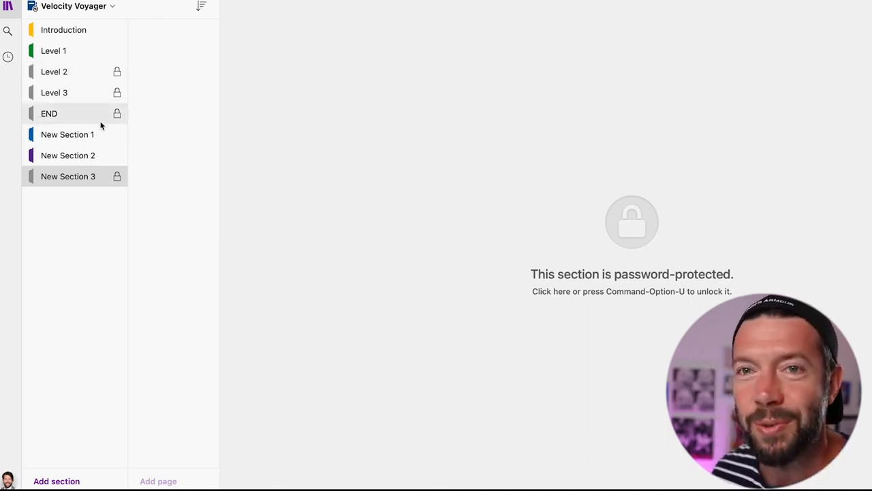
- Unlock the Level 2 section with its password, re-entering it after a typo, to reveal Medieval Mayhem
{"action": "left_click", "coordinate": [68, 72]}
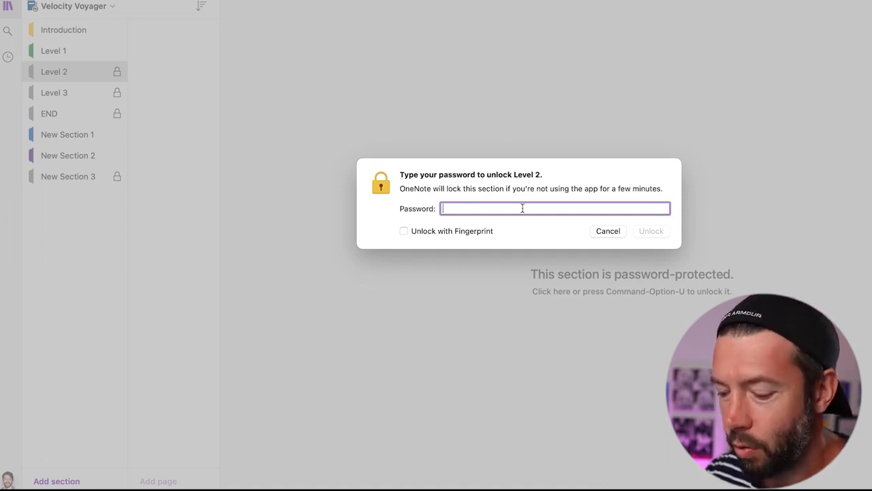
{"action": "type", "text": "password12"}
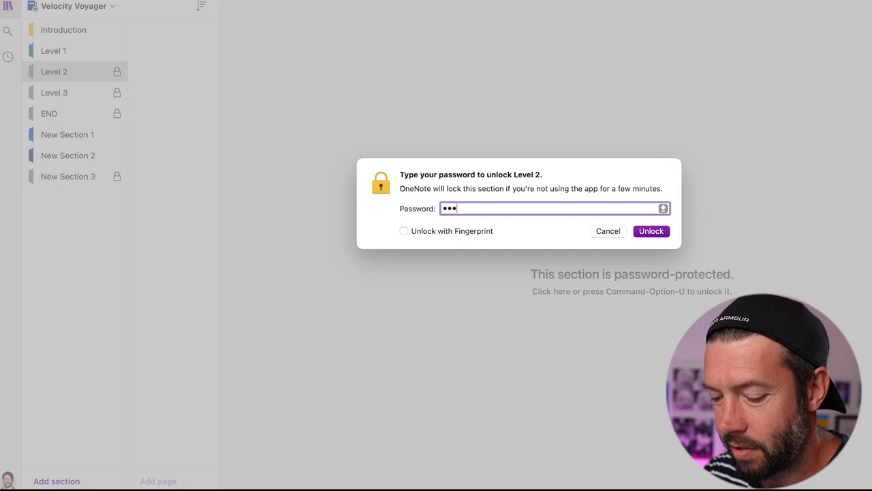
{"action": "key", "text": "BackSpace"}
{"action": "key", "text": "BackSpace"}
{"action": "key", "text": "BackSpace"}
{"action": "key", "text": "BackSpace"}
{"action": "key", "text": "BackSpace"}
{"action": "key", "text": "BackSpace"}
{"action": "key", "text": "BackSpace"}
{"action": "key", "text": "BackSpace"}
{"action": "key", "text": "BackSpace"}
{"action": "key", "text": "BackSpace"}
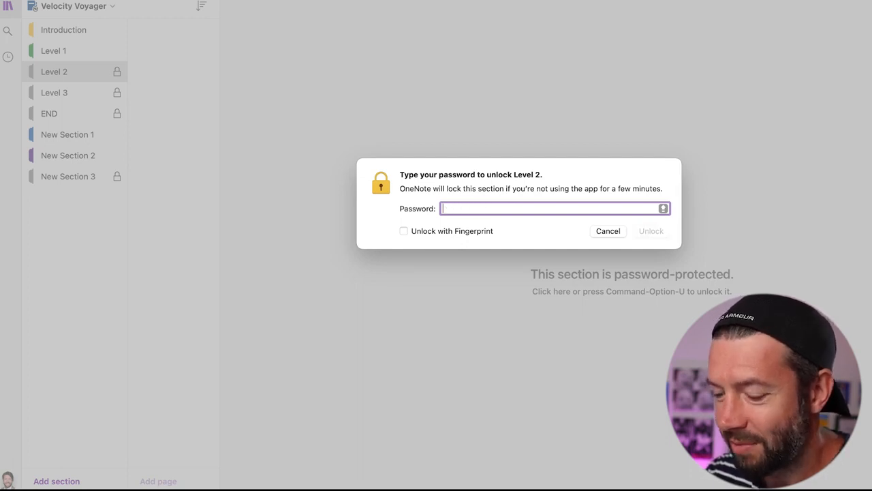
{"action": "type", "text": "password12"}
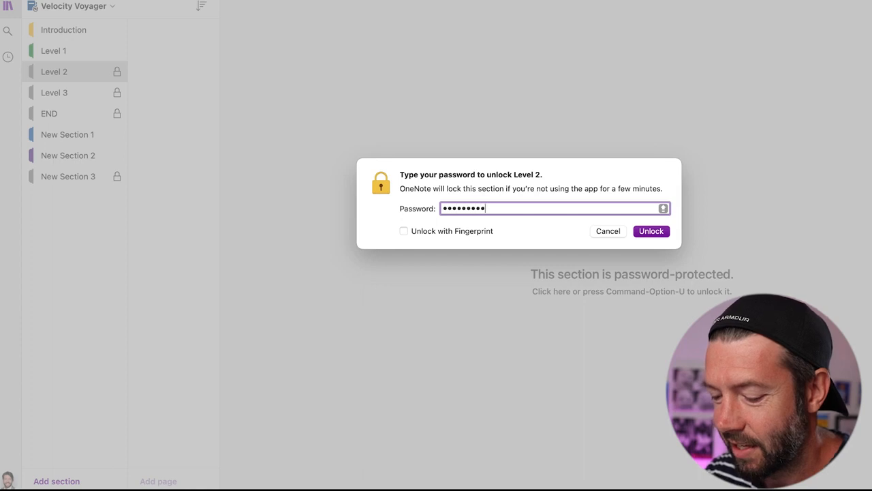
{"action": "key", "text": "Return"}
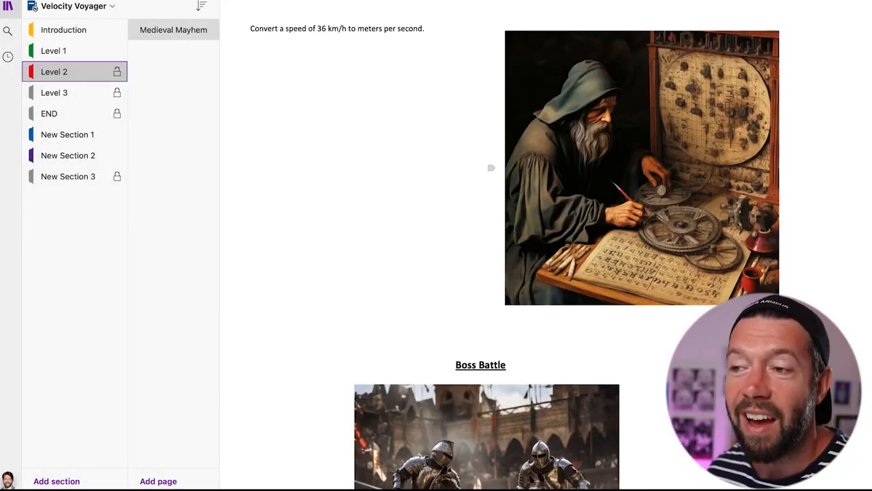
{"action": "scroll", "coordinate": [582, 231], "scroll_direction": "up", "scroll_amount": 5}
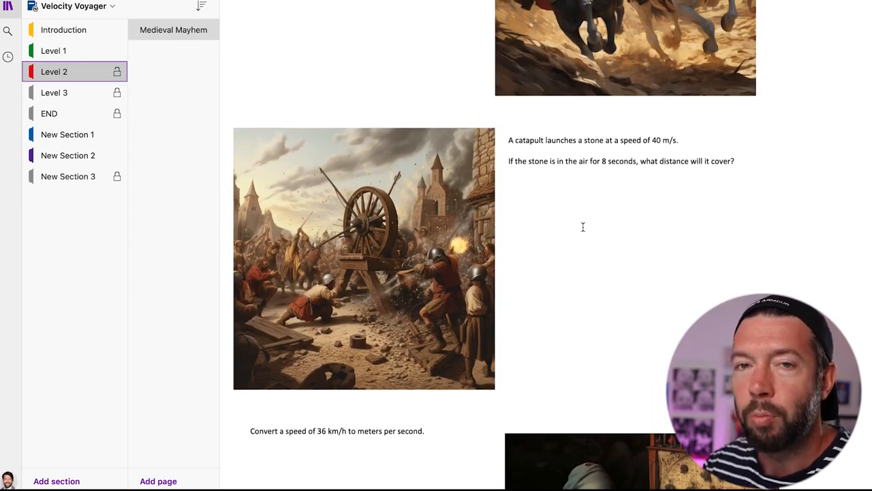
{"action": "scroll", "coordinate": [583, 227], "scroll_direction": "up", "scroll_amount": 3}
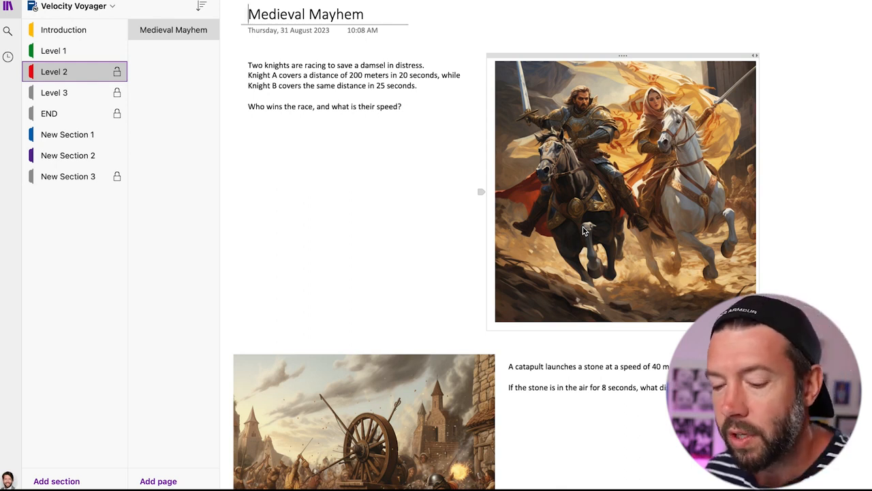
{"action": "key", "text": "alt+Tab"}
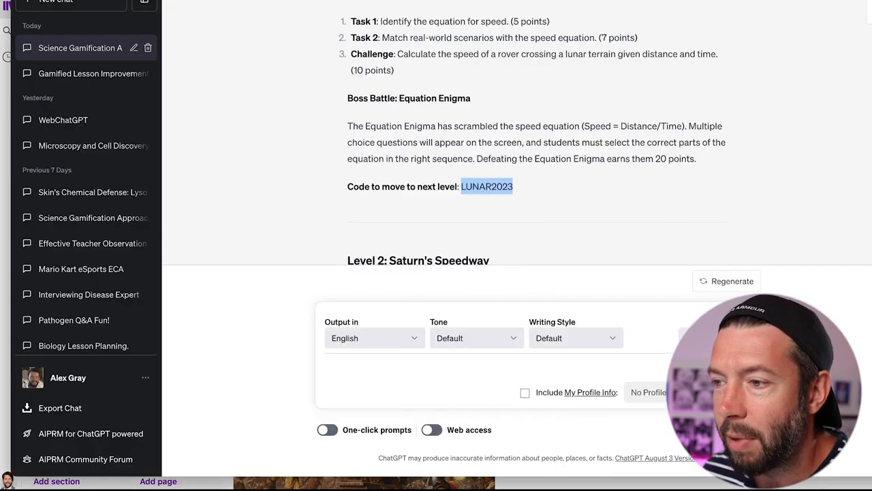
{"action": "scroll", "coordinate": [442, 91], "scroll_direction": "up", "scroll_amount": 1}
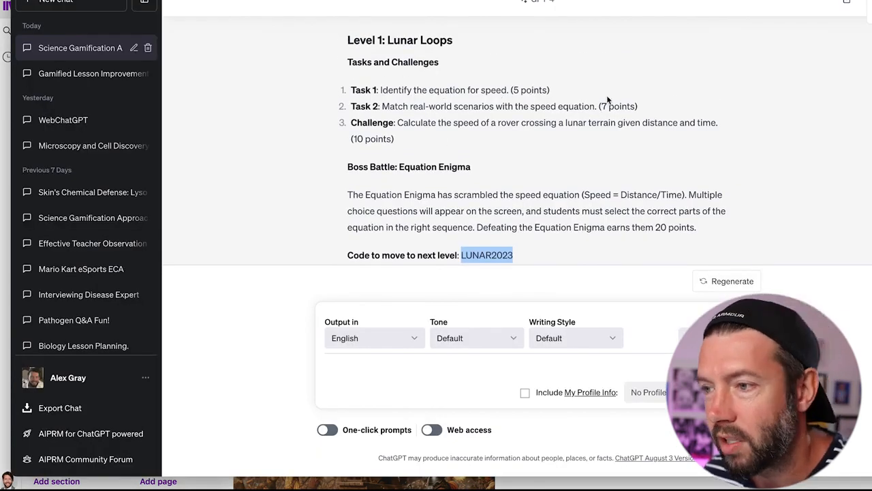
{"action": "left_click", "coordinate": [388, 137]}
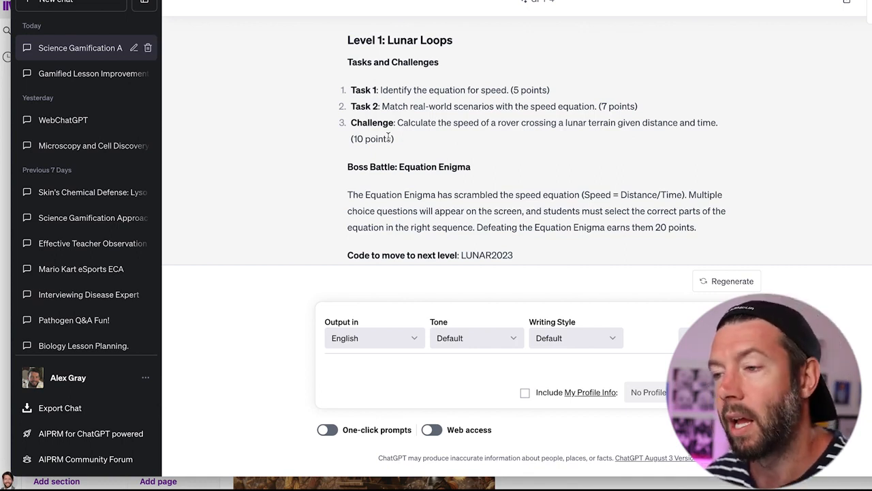
{"action": "key", "text": "super+Tab"}
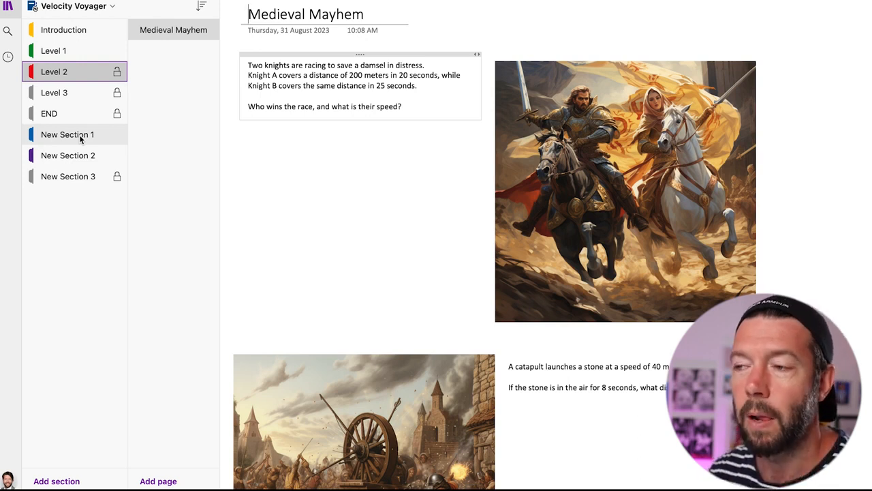
- Create a Send Link to Notebook link for Velocity Voyager, set it to Can view, and copy it
{"action": "right_click", "coordinate": [102, 8]}
{"action": "mouse_move", "coordinate": [102, 8]}
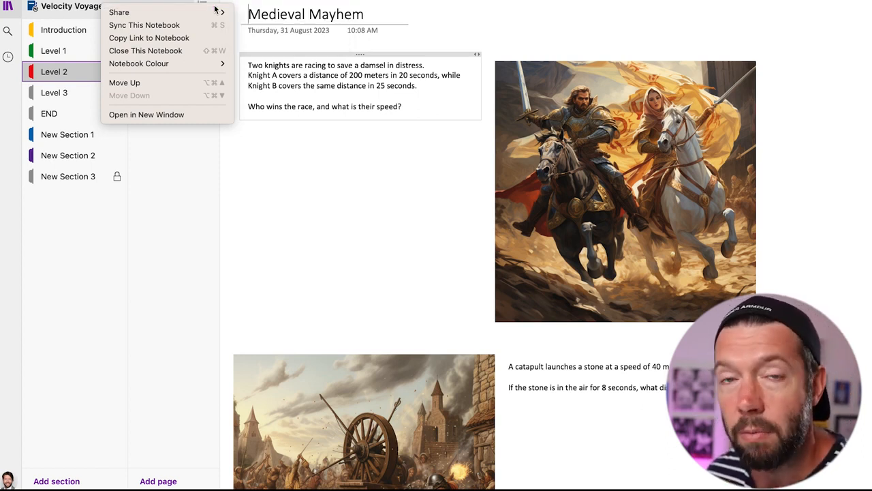
{"action": "mouse_move", "coordinate": [210, 13]}
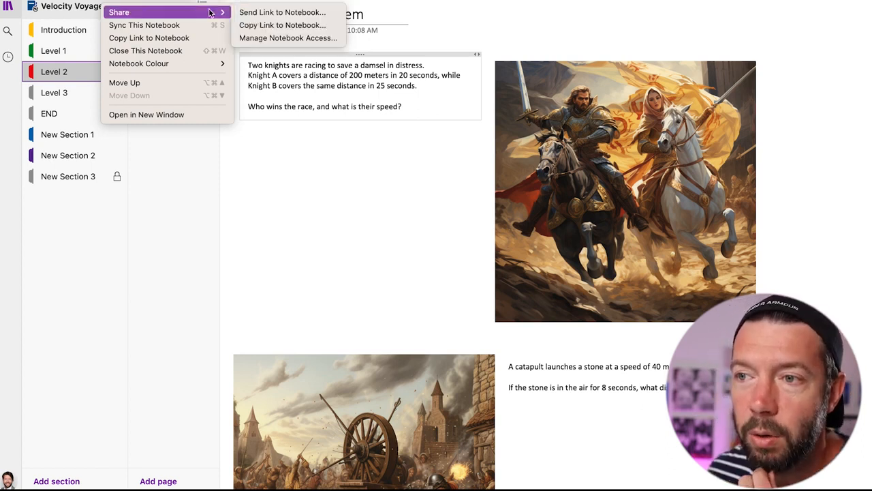
{"action": "left_click", "coordinate": [260, 15]}
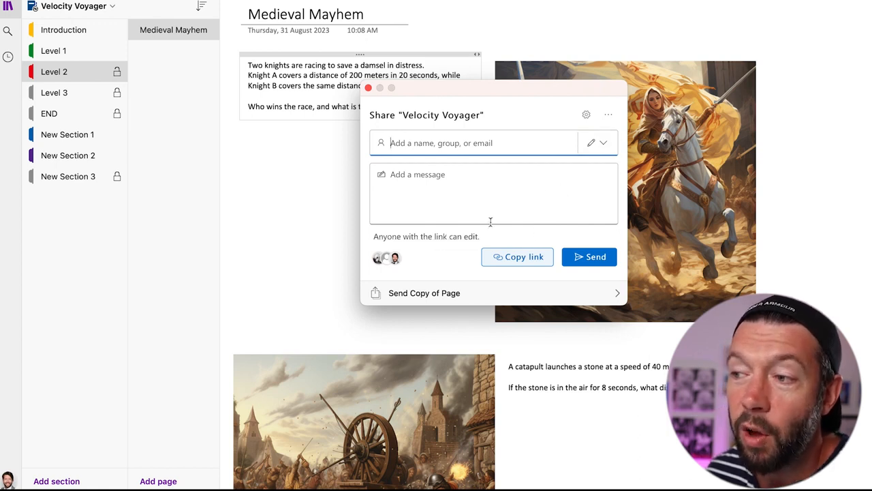
{"action": "left_click", "coordinate": [604, 143]}
{"action": "left_click", "coordinate": [588, 192]}
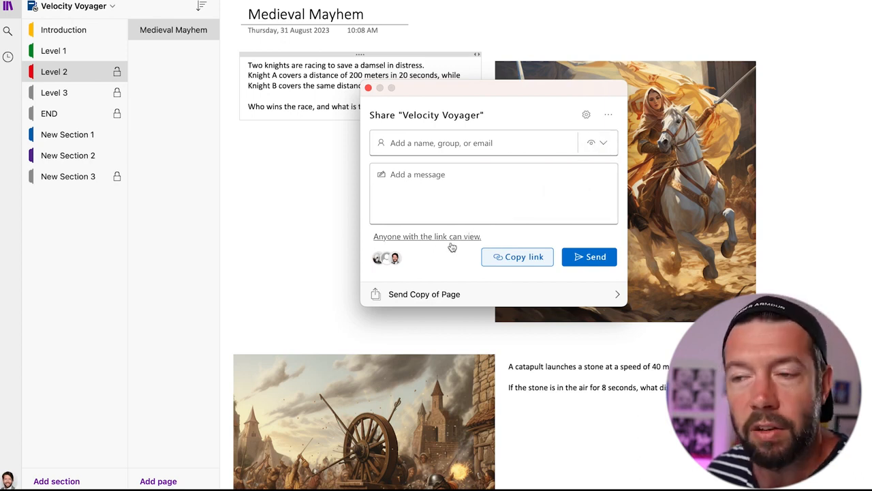
{"action": "left_click", "coordinate": [519, 260]}
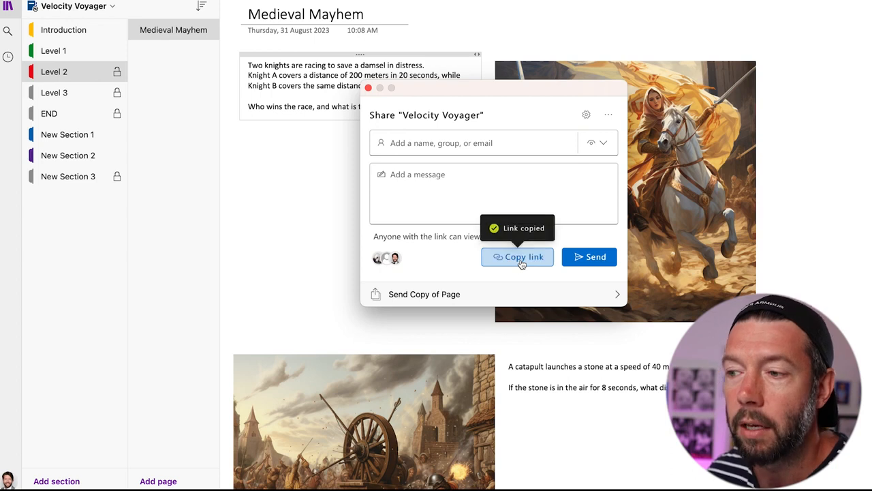